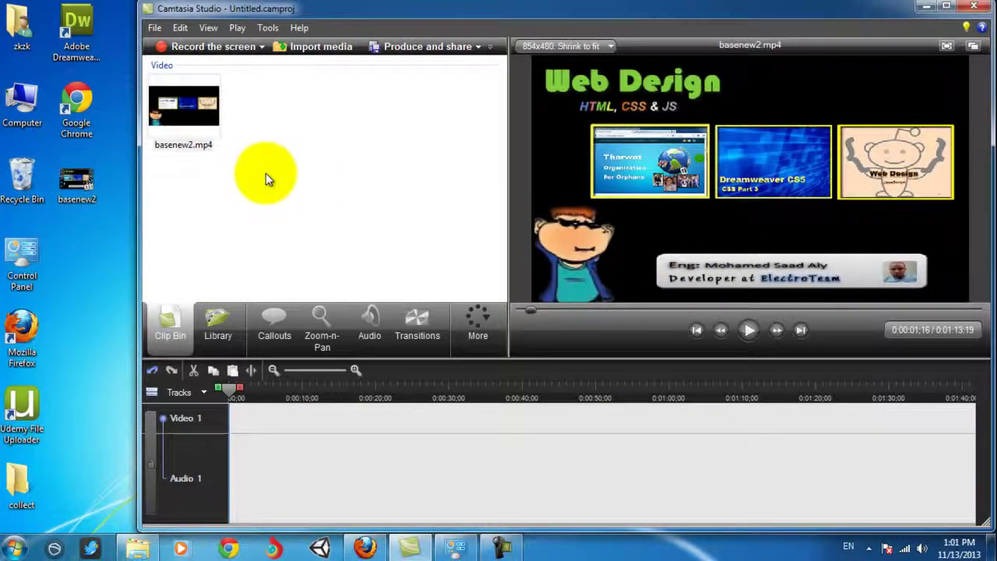
Step: Place basenew2.mp4 from the clip bin at the start of the Video 1 track and select the clip
right_click(204, 101)
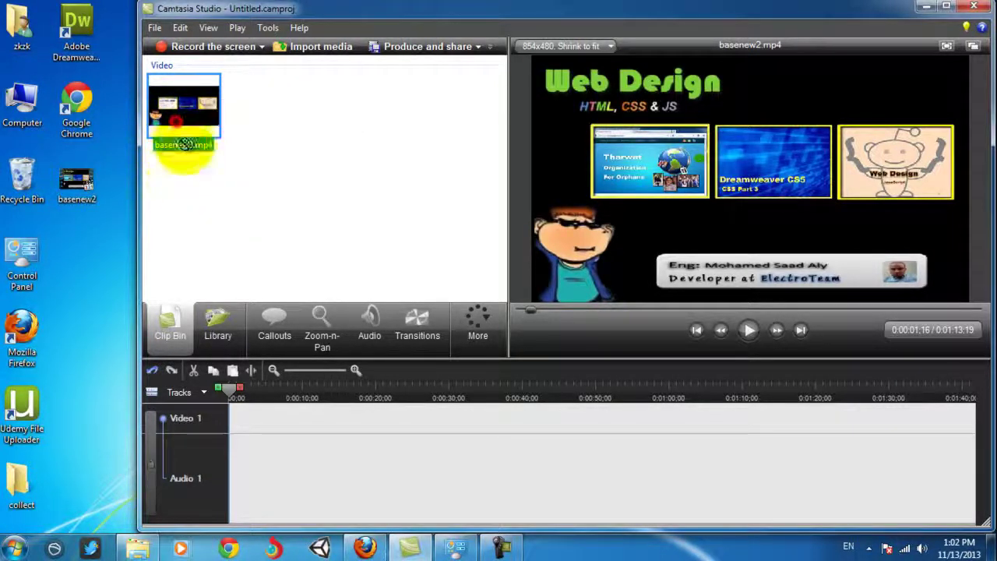
left_click_drag(182, 145, 292, 428)
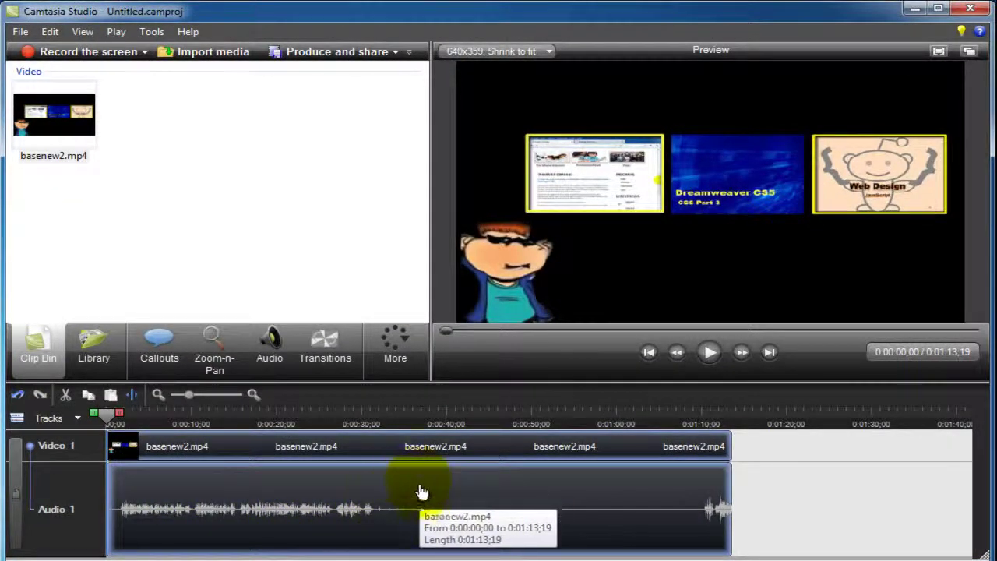
left_click(305, 447)
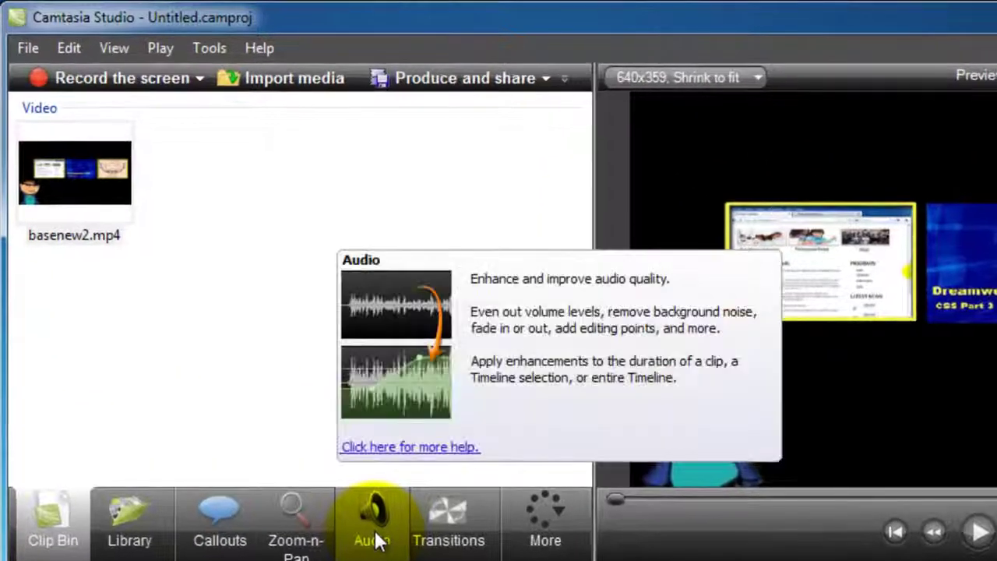
Step: Open the audio editing tools and lower the selected clip's volume by two steps
left_click(377, 540)
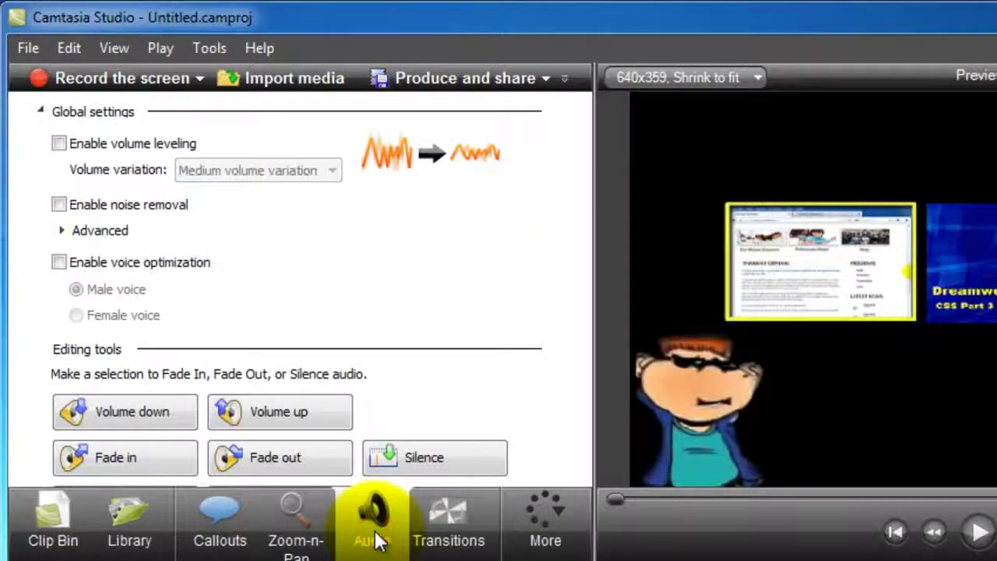
scroll(509, 352, "down", 2)
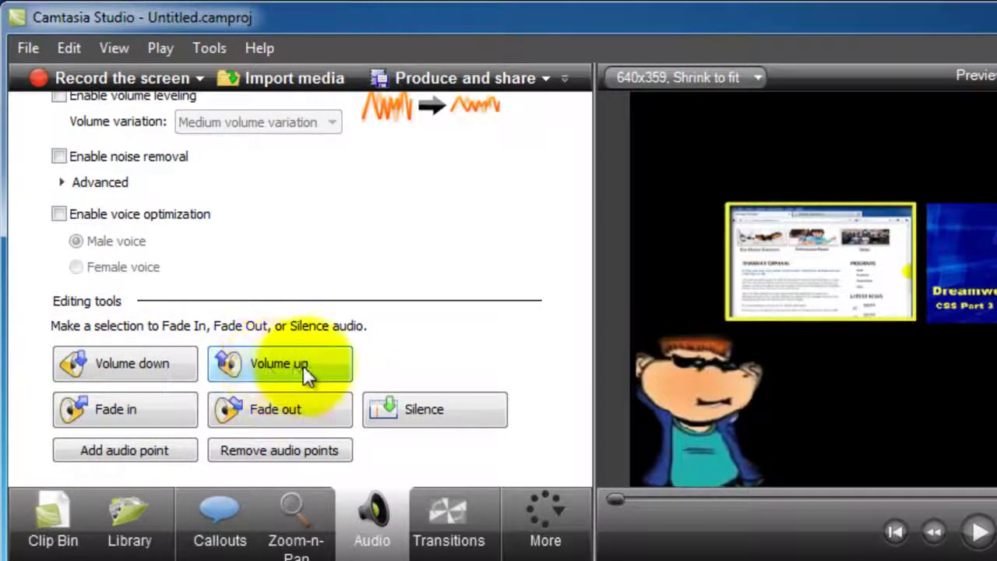
left_click(130, 368)
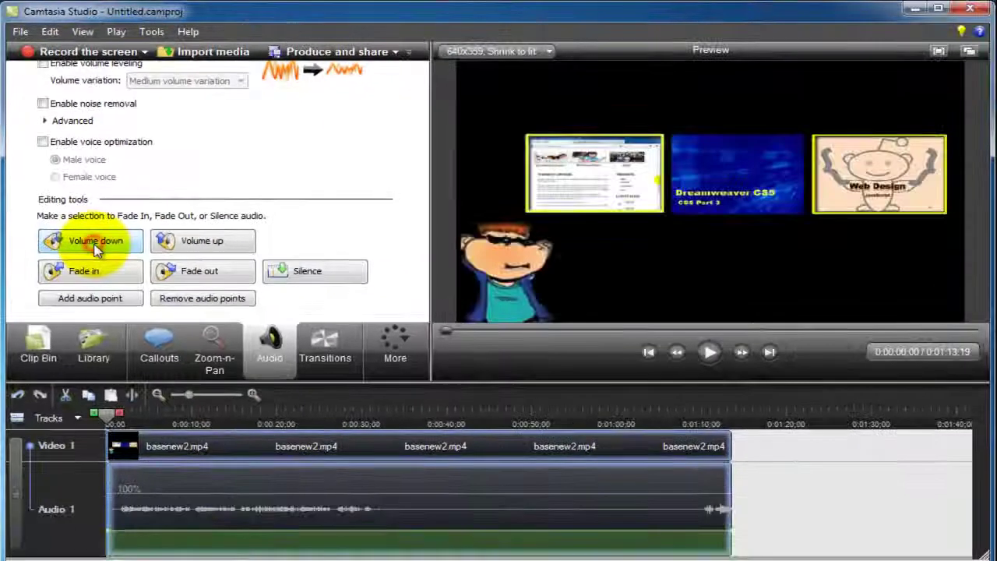
left_click(132, 371)
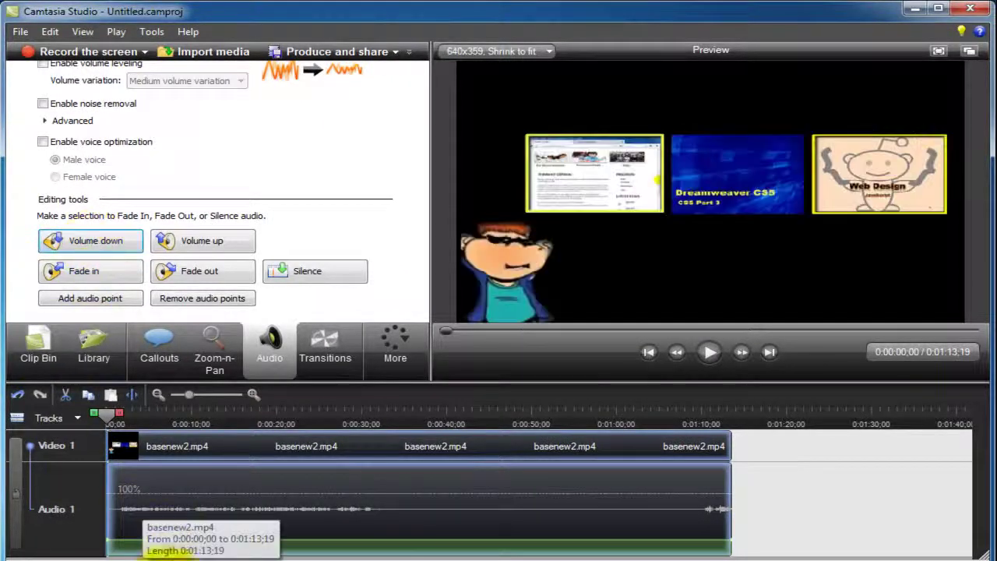
Step: Raise the clip's audio level on the waveform to the upper edge of the track and increase its volume three more steps
left_click_drag(239, 540, 269, 465)
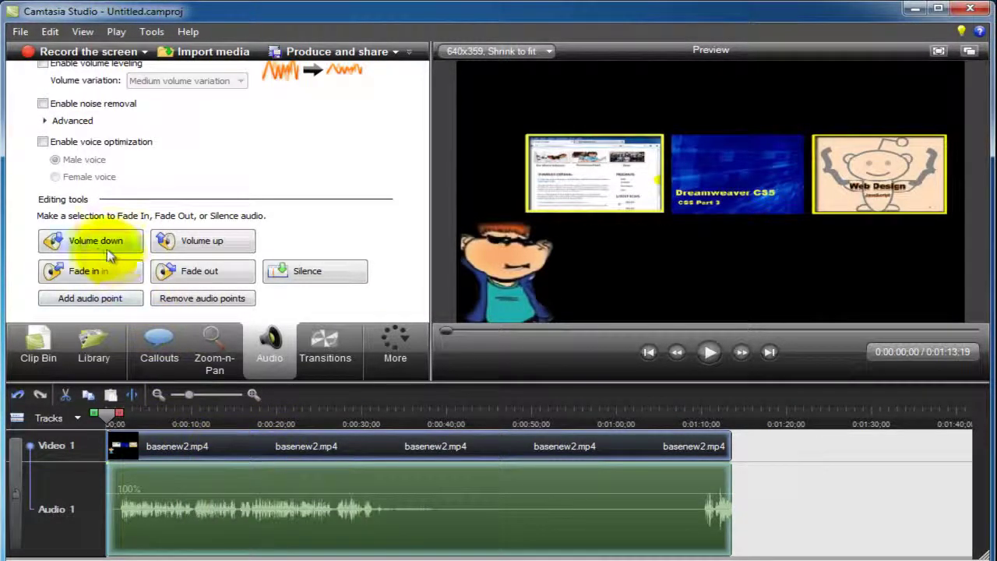
left_click(187, 248)
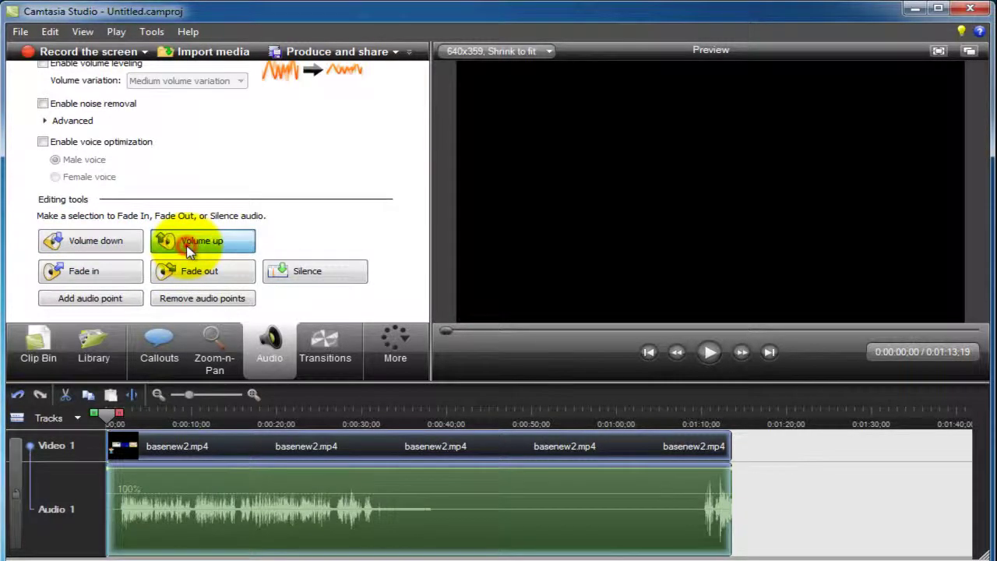
left_click(187, 248)
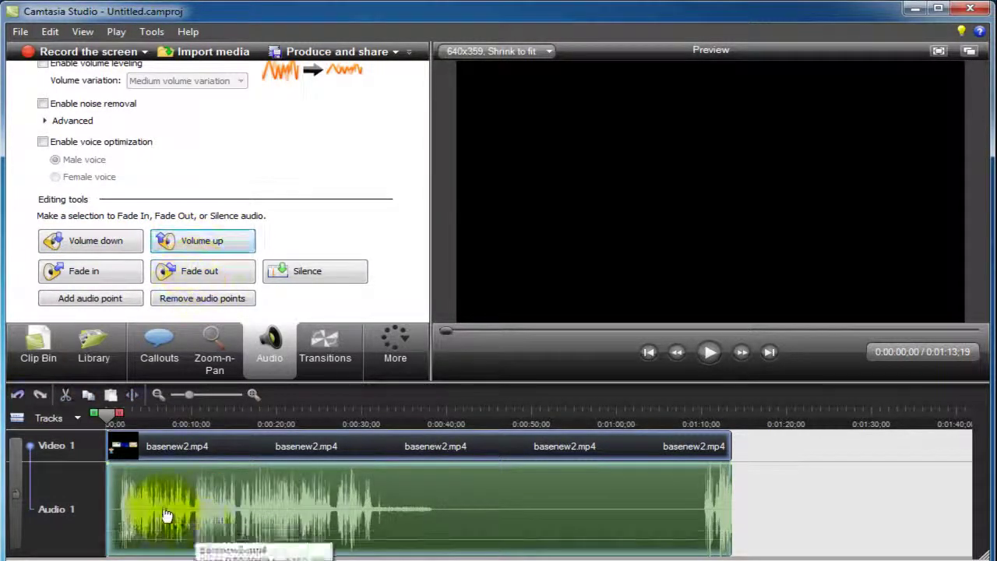
left_click(205, 247)
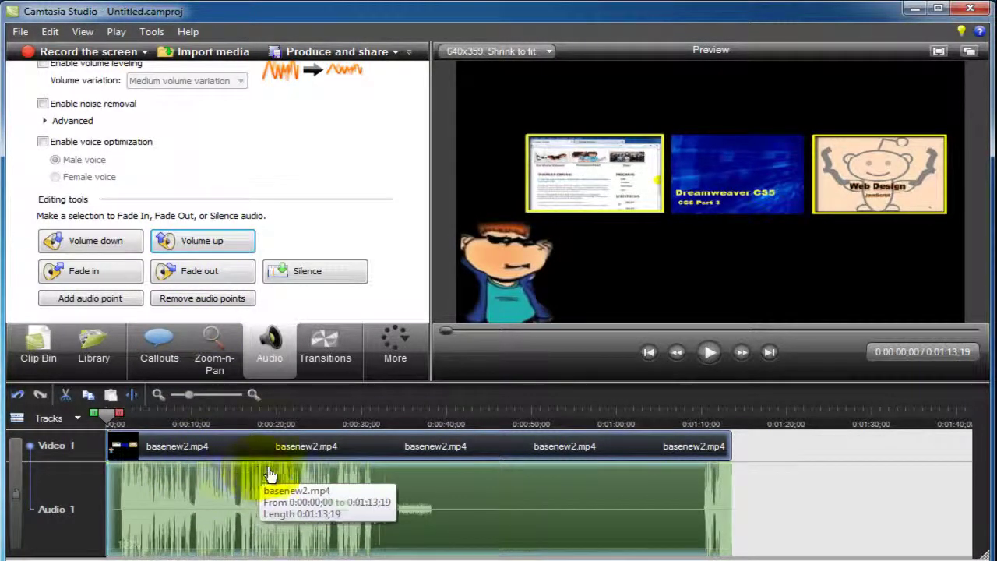
Step: Play the opening seconds of the clip to check the louder audio and return the playhead to the start
left_click(709, 355)
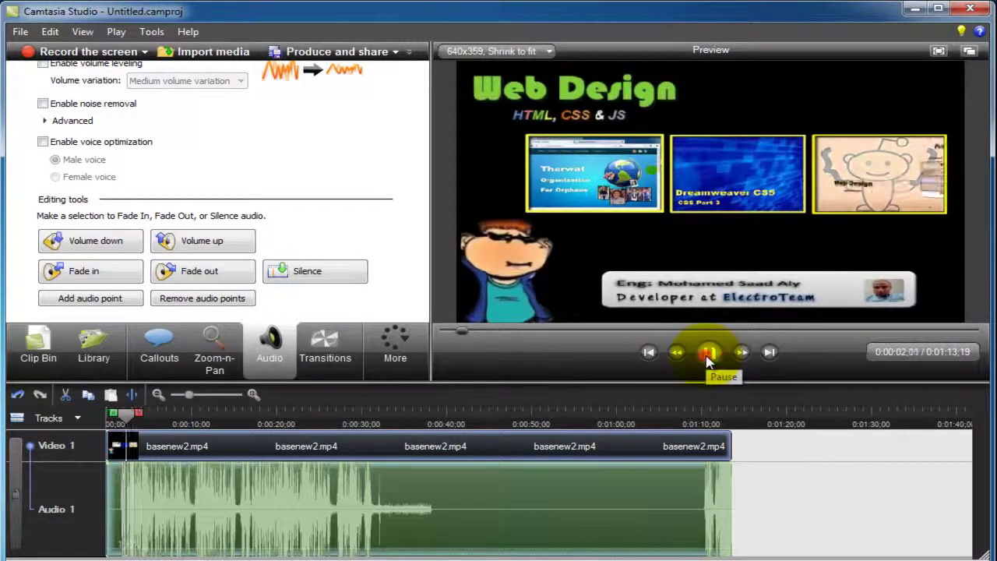
left_click(709, 354)
left_click_drag(129, 420, 84, 420)
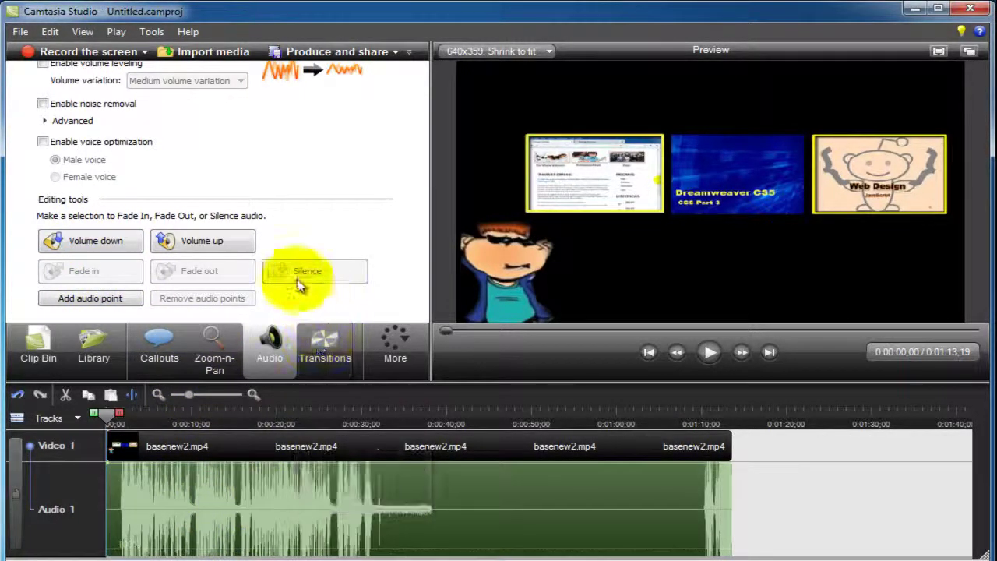
Step: Lower the clip's volume by two steps and silence its entire audio
left_click(107, 256)
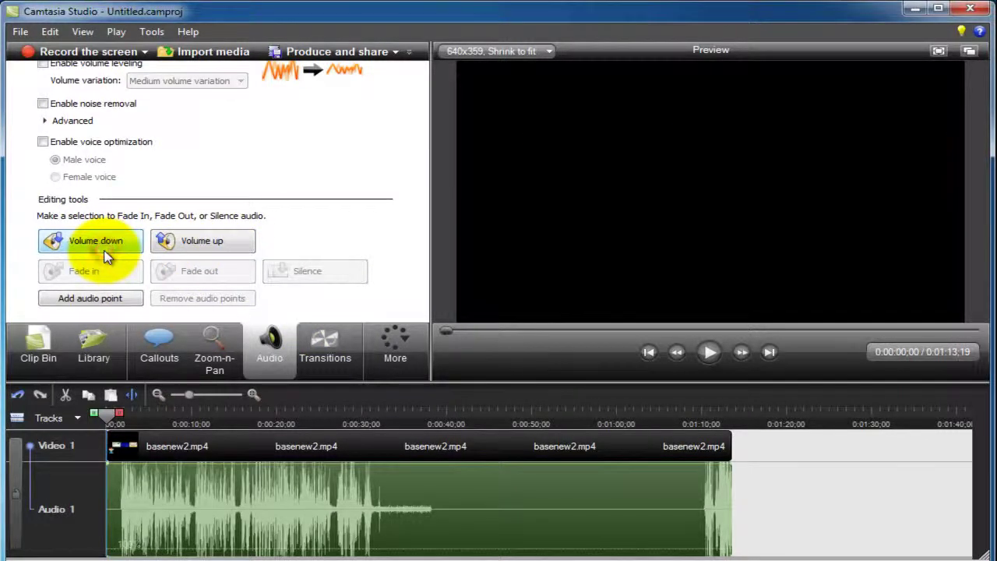
left_click(106, 255)
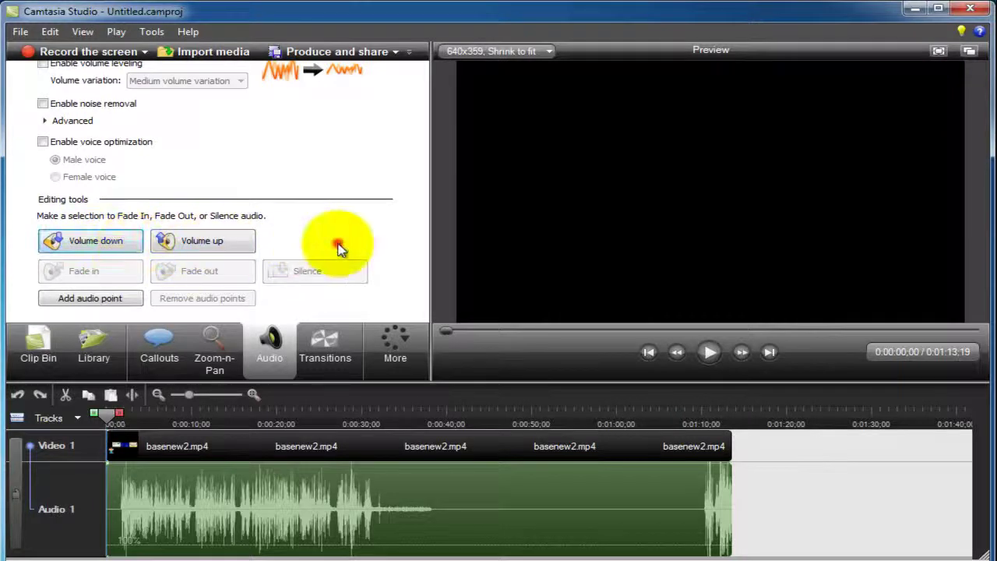
left_click(273, 498)
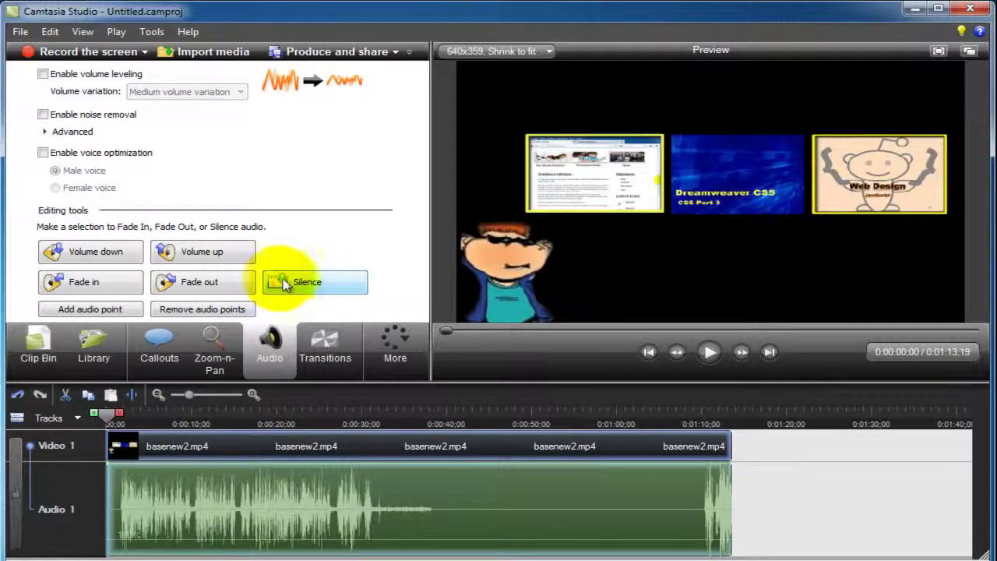
left_click(315, 282)
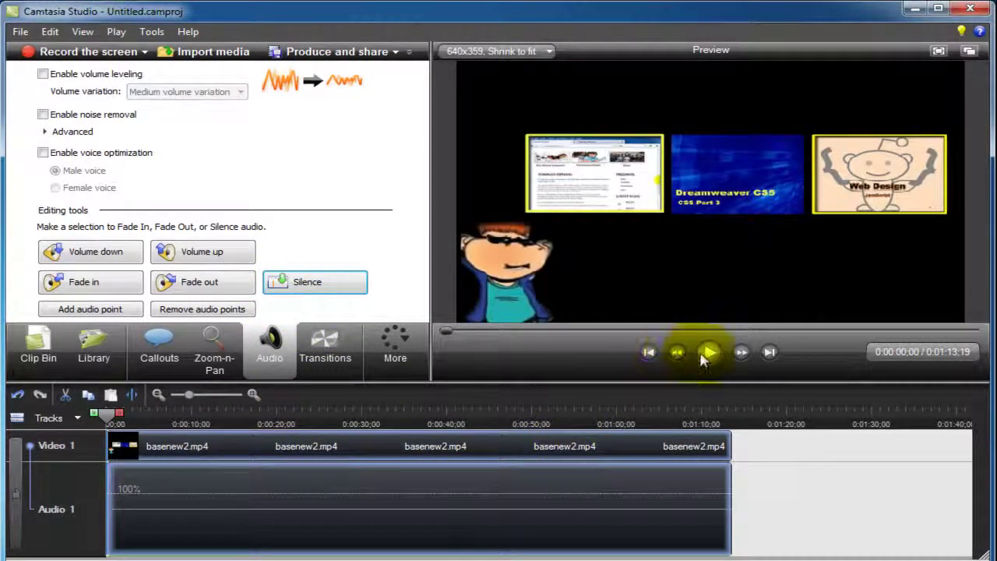
Step: Play the silenced clip from about 13 seconds and undo the silencing
left_click(705, 354)
left_click(539, 334)
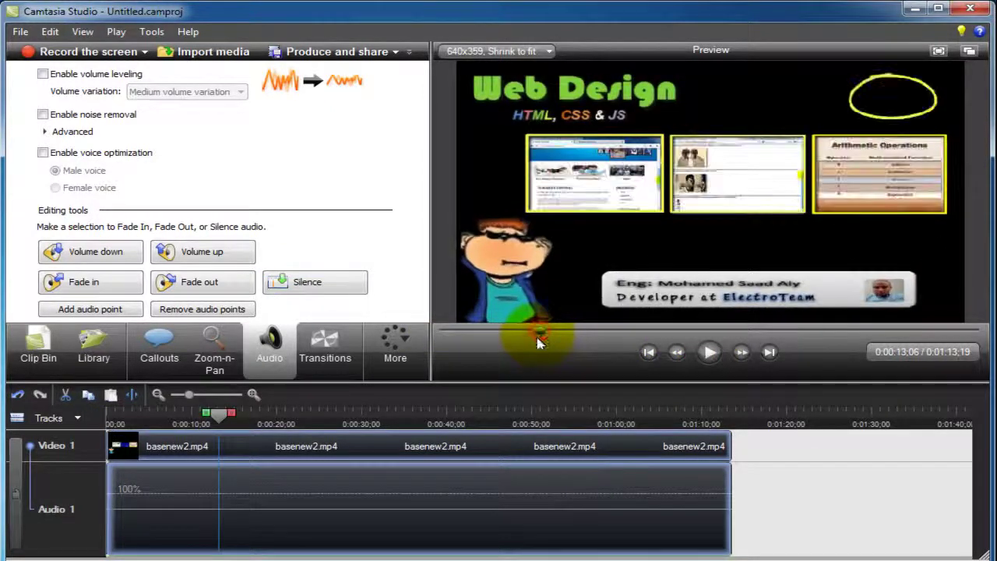
left_click(709, 353)
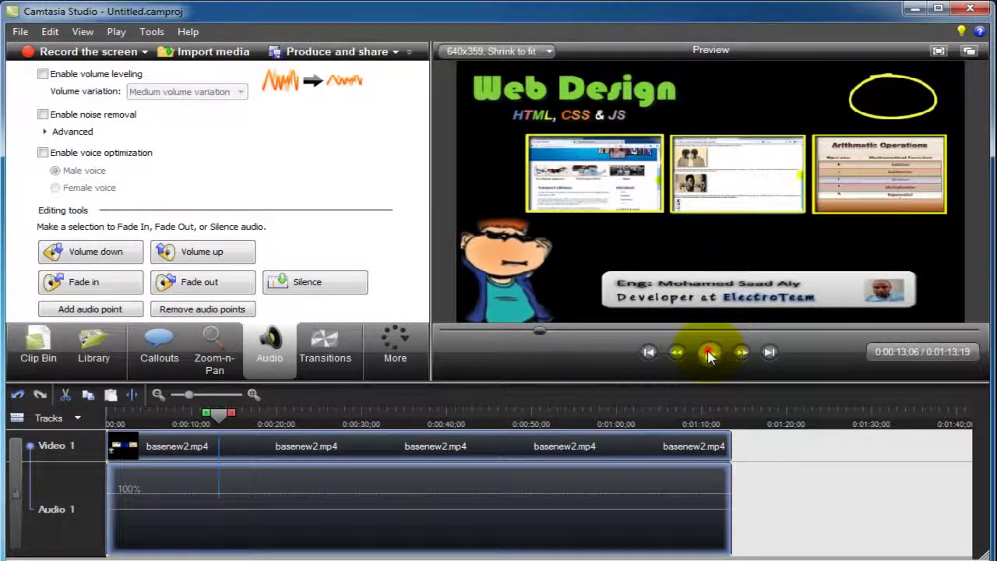
left_click(708, 355)
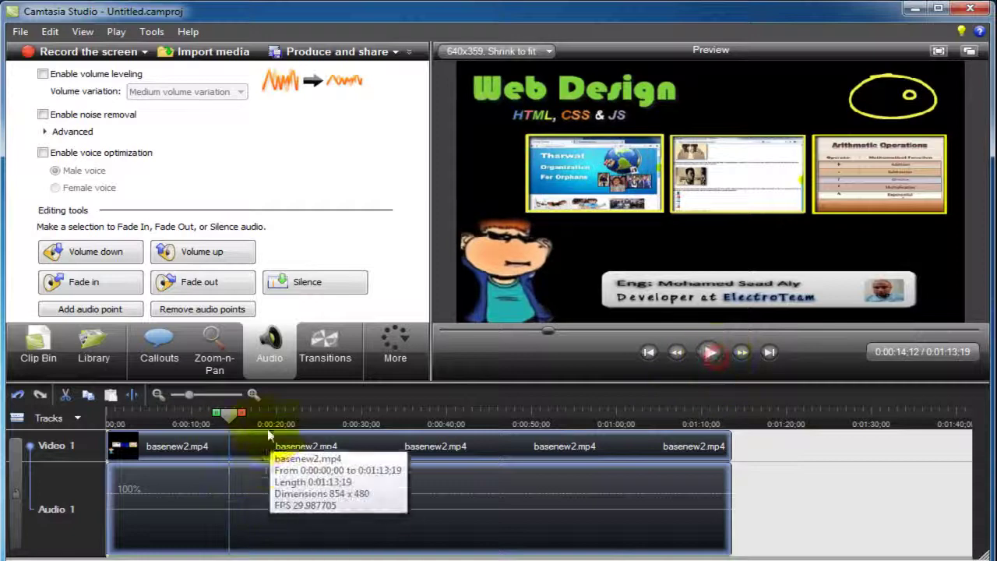
left_click(58, 446)
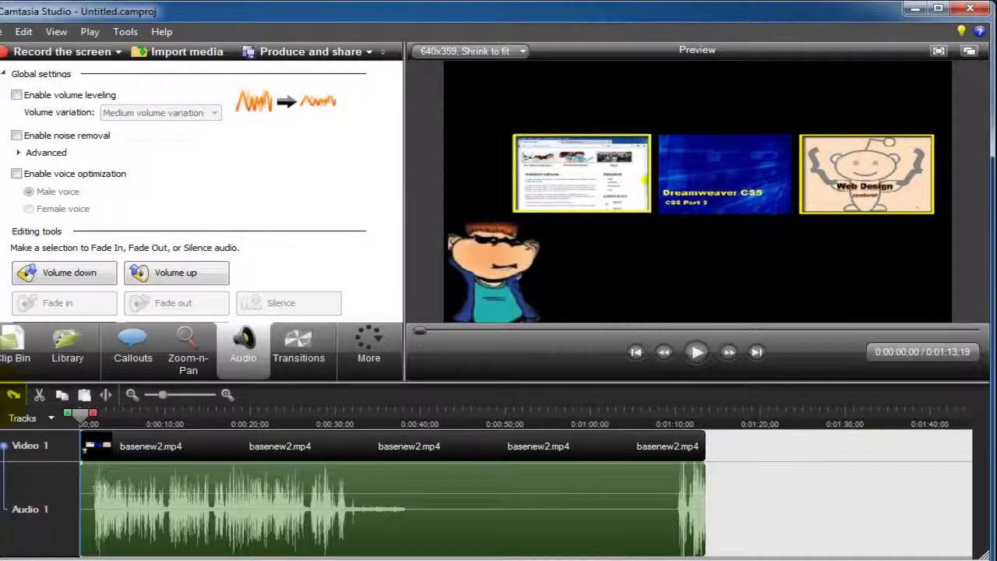
Step: Adjust the selected clip's audio level on the waveform, lowering it nearly to zero and raising it to just under the 100% line
left_click(270, 509)
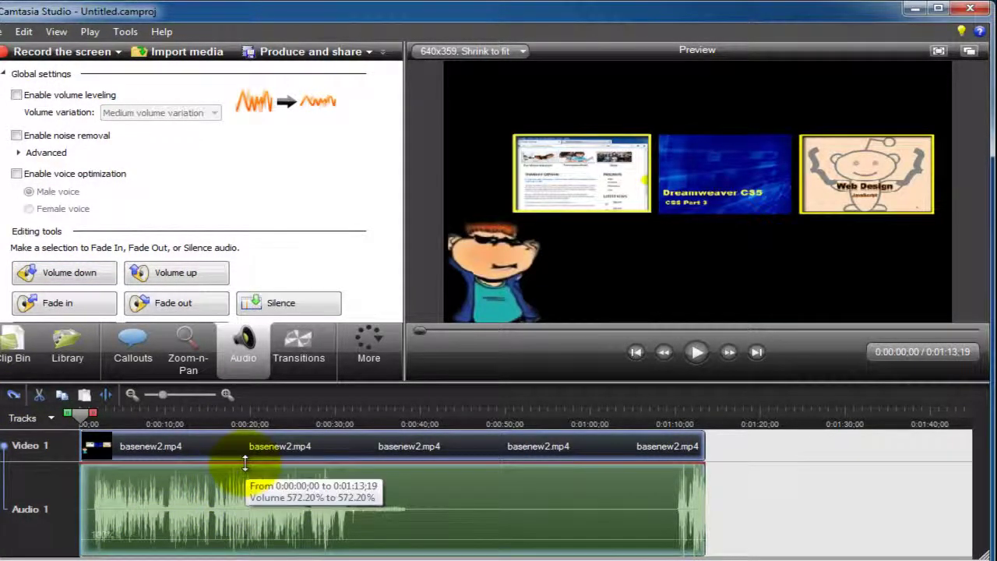
left_click_drag(247, 476, 264, 547)
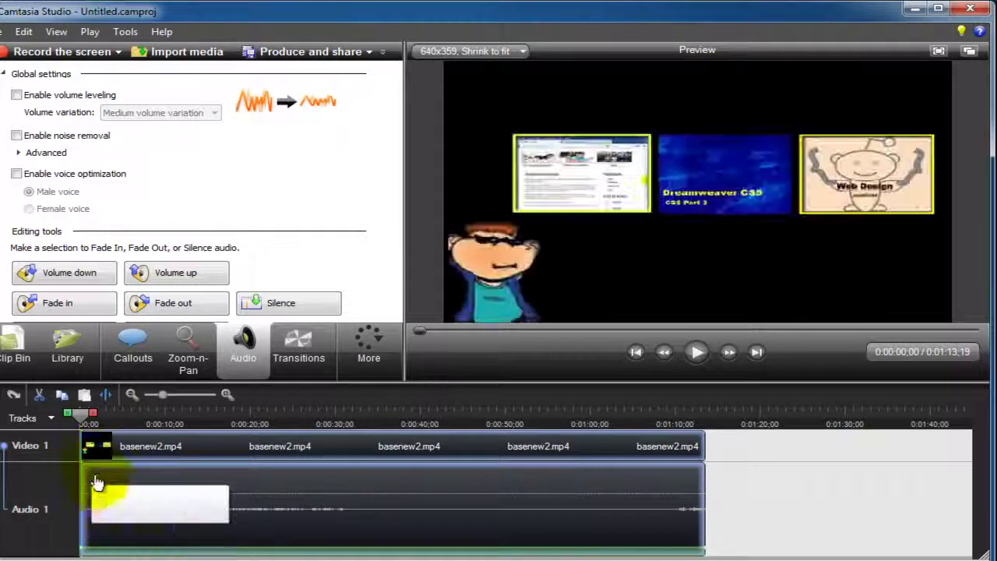
left_click_drag(183, 542, 201, 514)
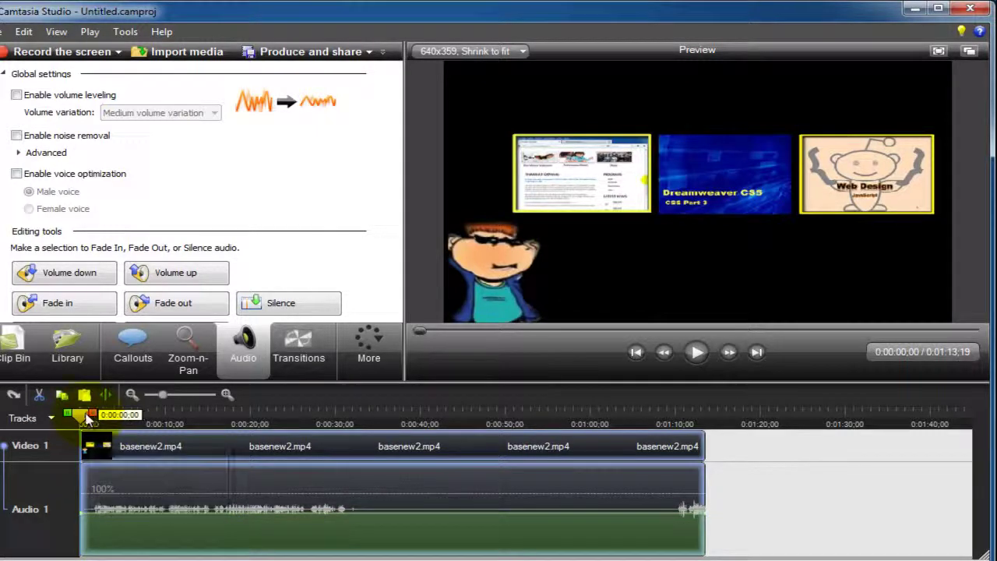
Step: Examine the timeline at different zoom levels around the start and at 0:00:33;13, and return the playhead to the beginning
mouse_move(85, 416)
left_mouse_down()
mouse_move(104, 421)
mouse_move(85, 421)
left_mouse_up()
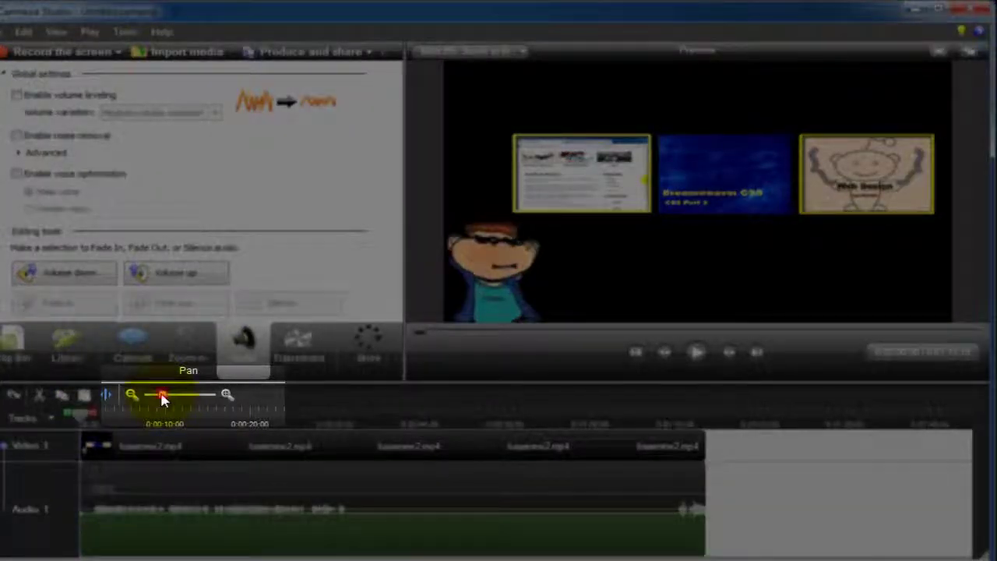
left_click_drag(161, 397, 215, 401)
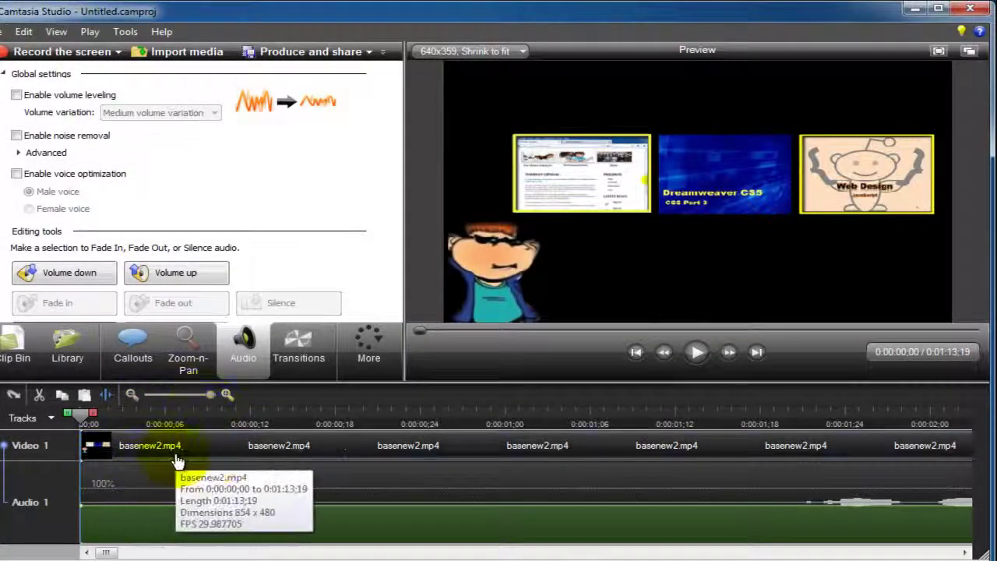
left_click_drag(210, 398, 148, 404)
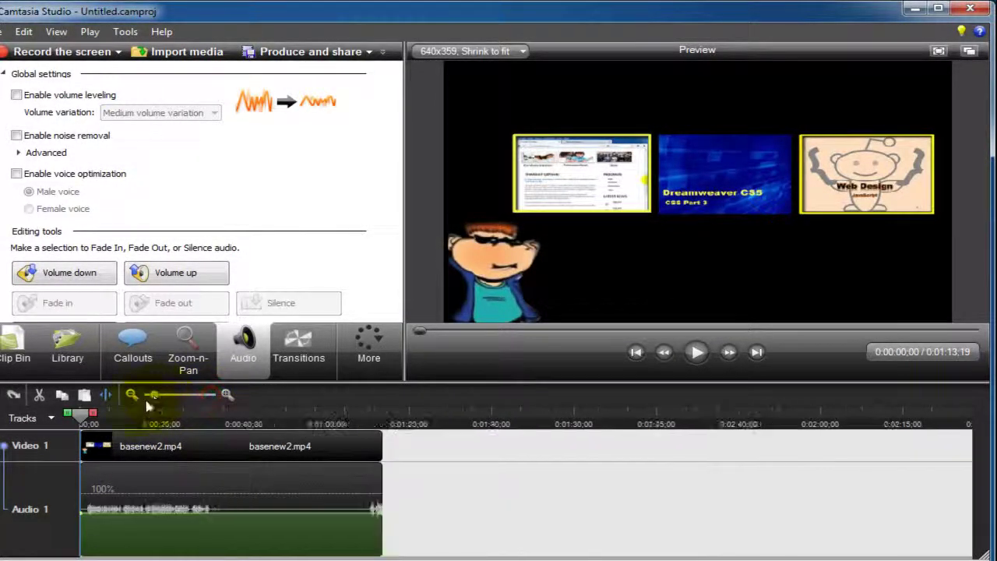
left_click_drag(78, 418, 212, 413)
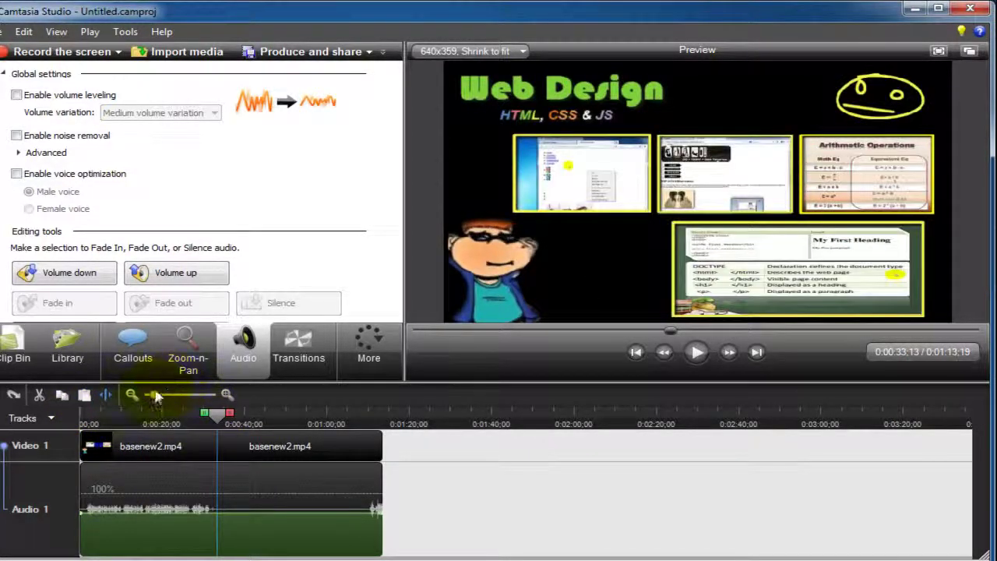
left_click_drag(154, 395, 207, 396)
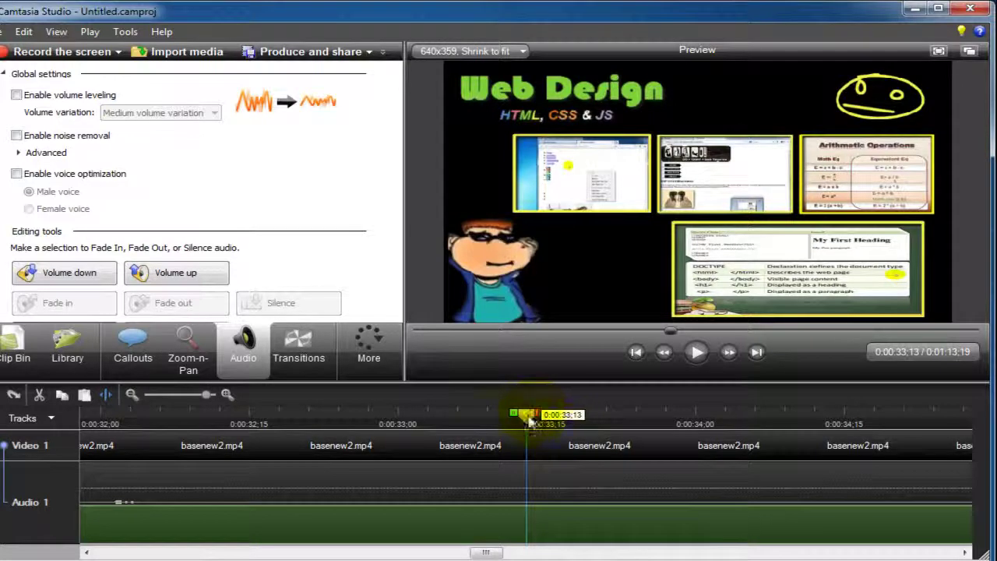
left_click_drag(206, 398, 163, 399)
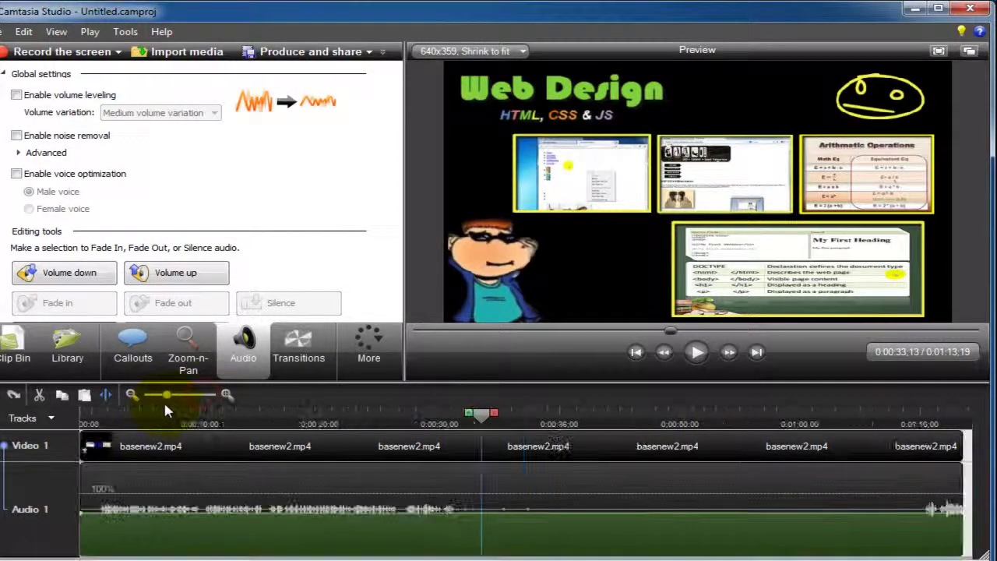
left_click(637, 353)
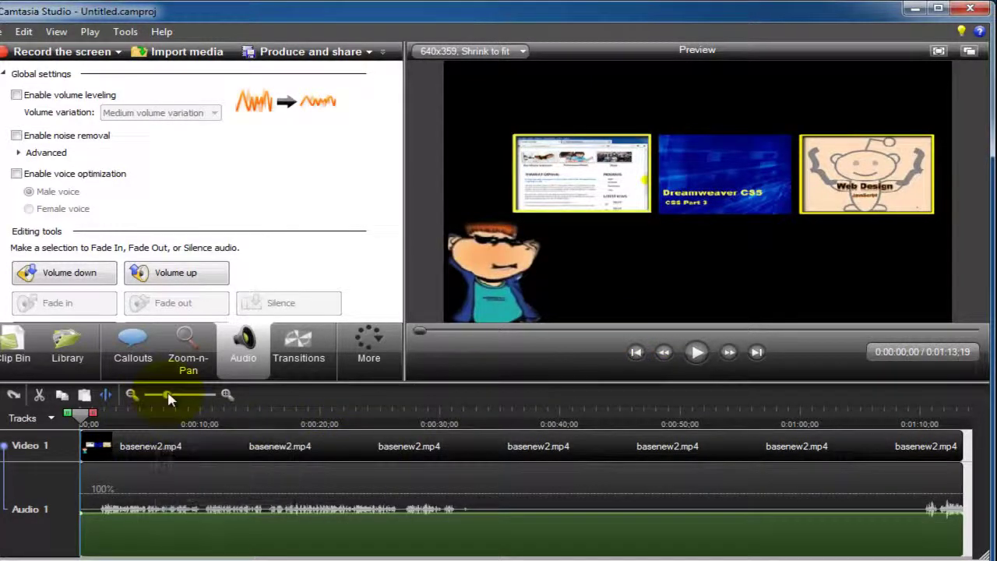
Step: Split the clip at 0:00:01;21, where the speech begins, and select the segment before the split
left_click_drag(166, 395, 206, 395)
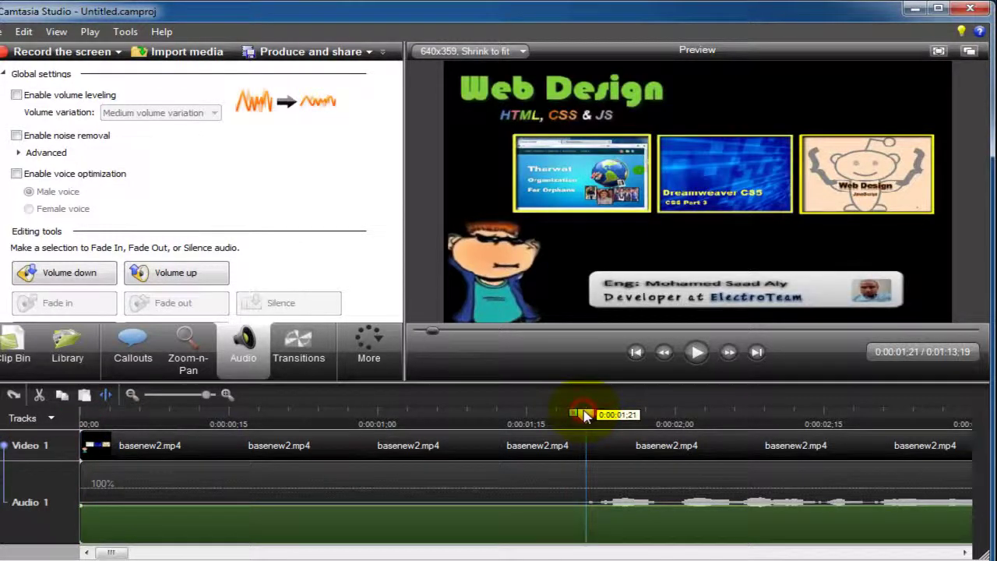
left_click(103, 396)
left_click(352, 472)
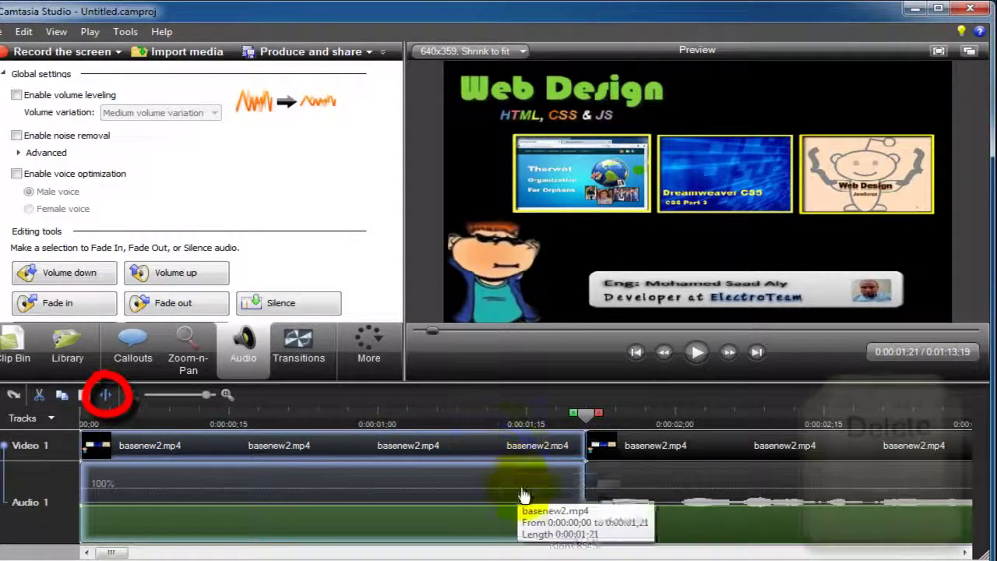
key("Delete")
Step: Move the playhead back to about 0:00:01;13, before the split, and start playback to check the cut
left_click_drag(586, 418, 582, 419)
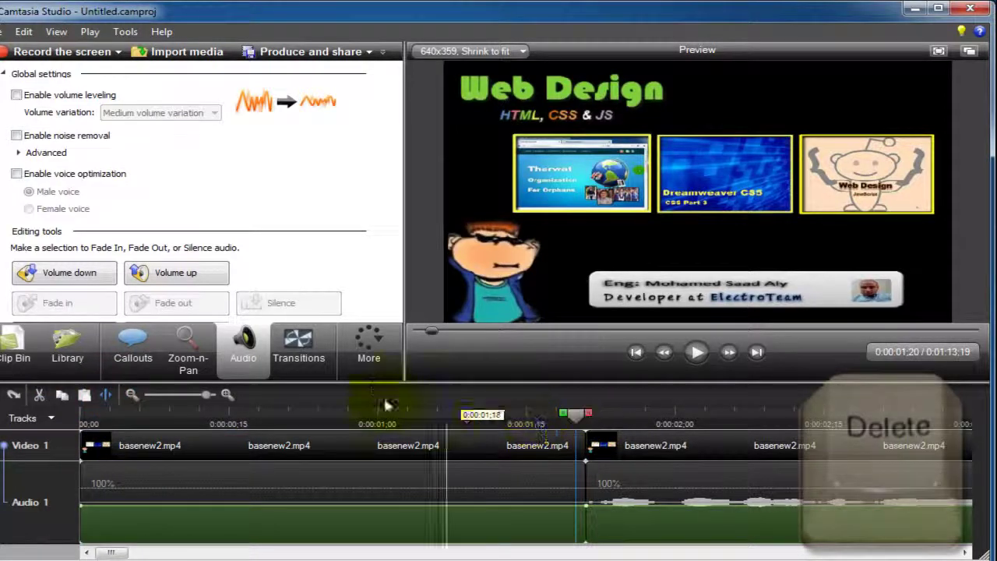
left_click(699, 355)
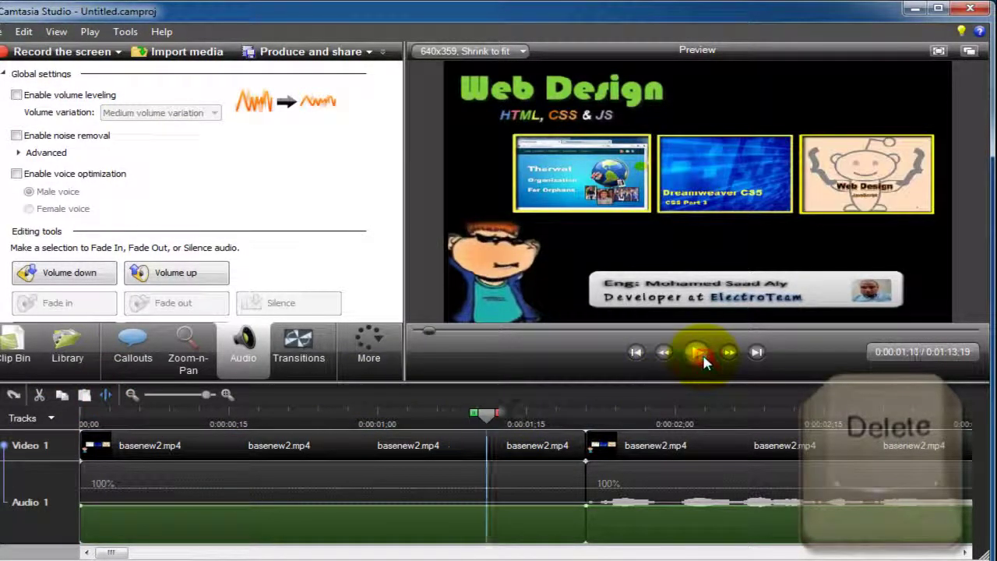
Step: Play across the split to 0:00:02;06 and lower the audio level of the segment after the split to about 15.5%
left_click(699, 352)
left_click(699, 352)
left_click(637, 507)
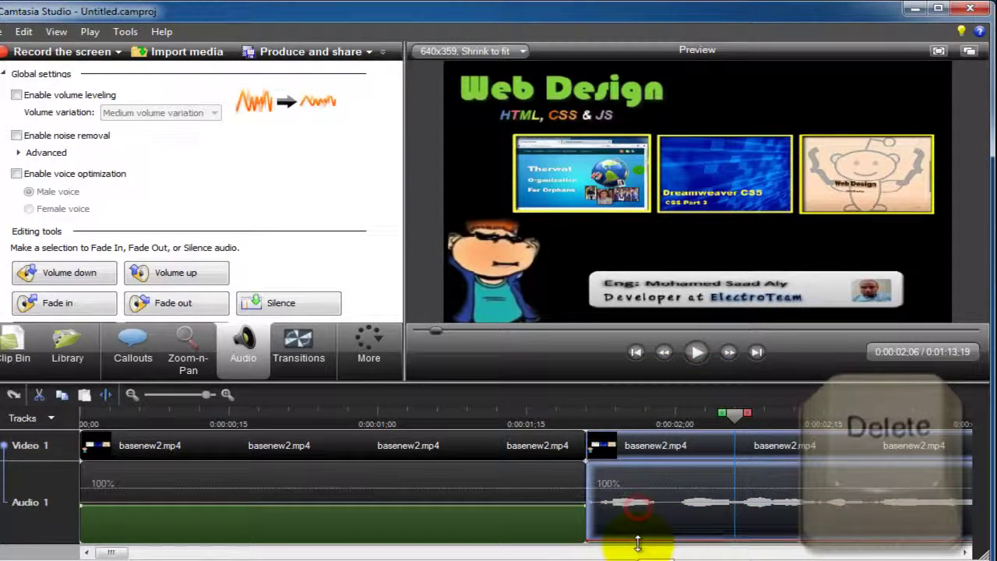
left_click_drag(637, 543, 646, 527)
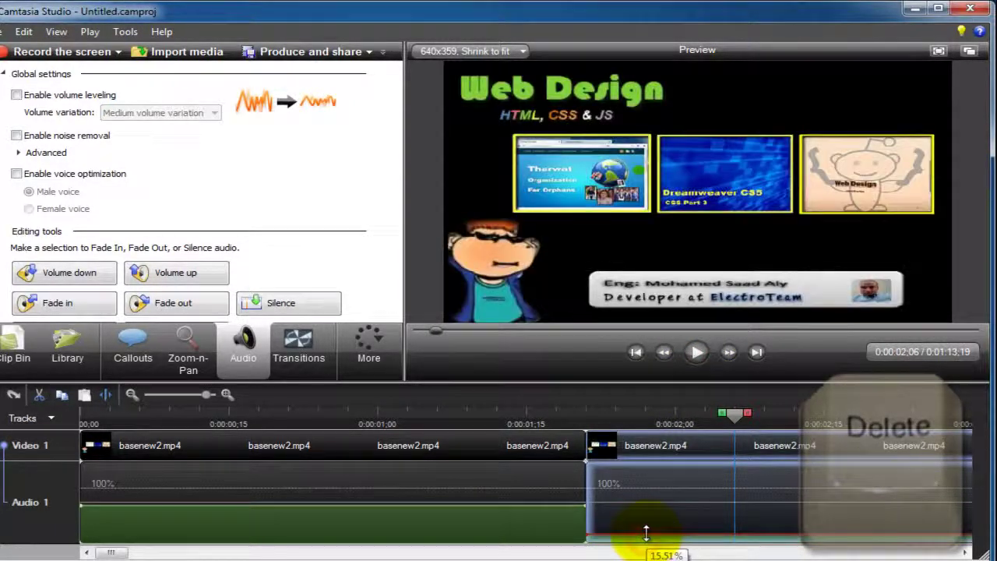
Step: Move the playhead back to 0:00:01;12 and delete the segment before the split
left_click_drag(732, 420, 586, 423)
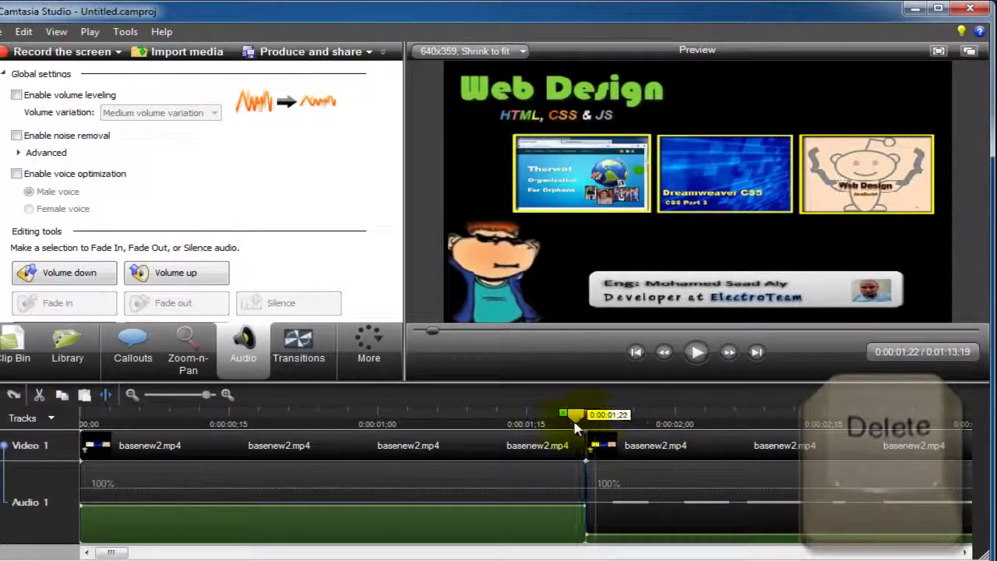
left_click_drag(556, 434, 496, 424)
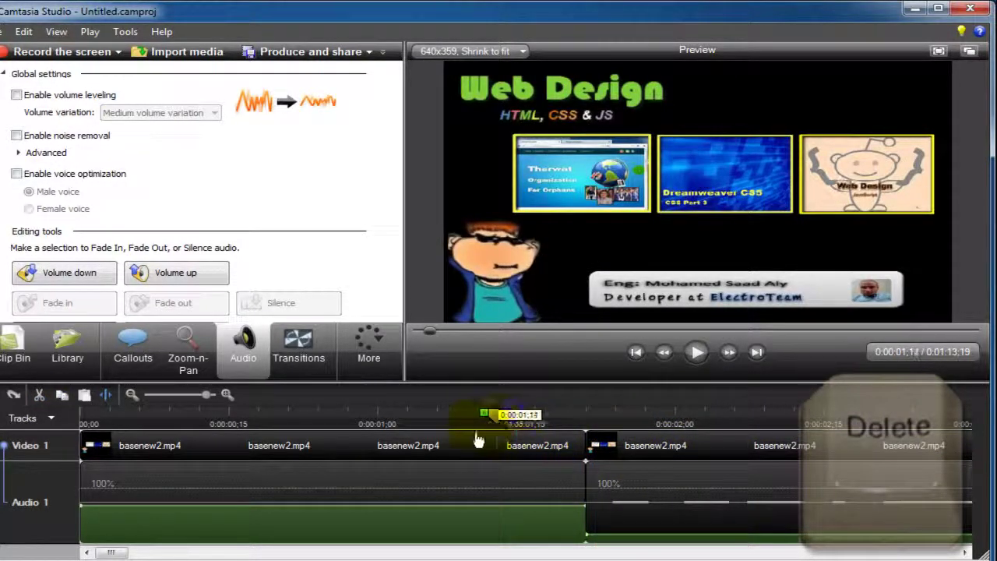
left_click(367, 441)
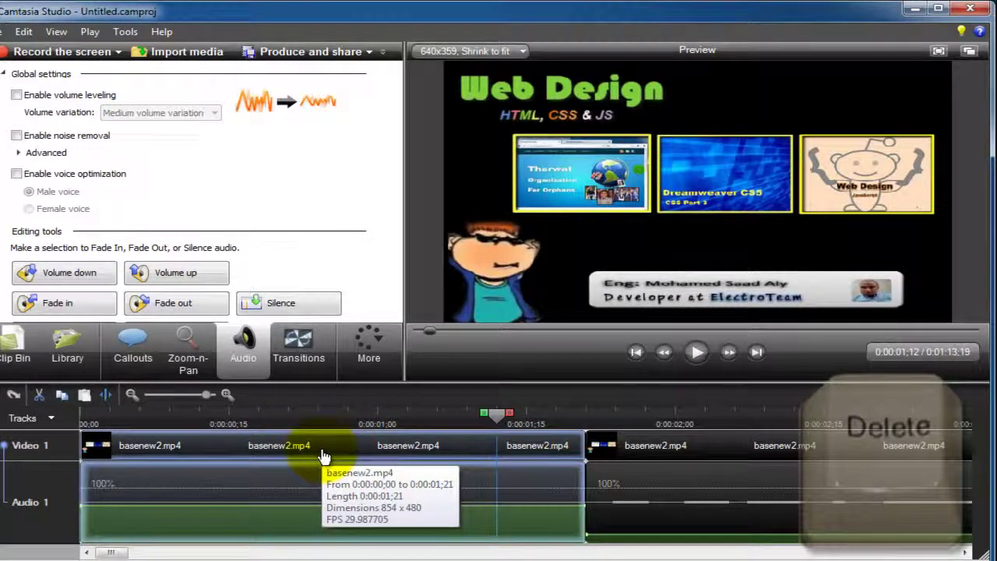
key("Delete")
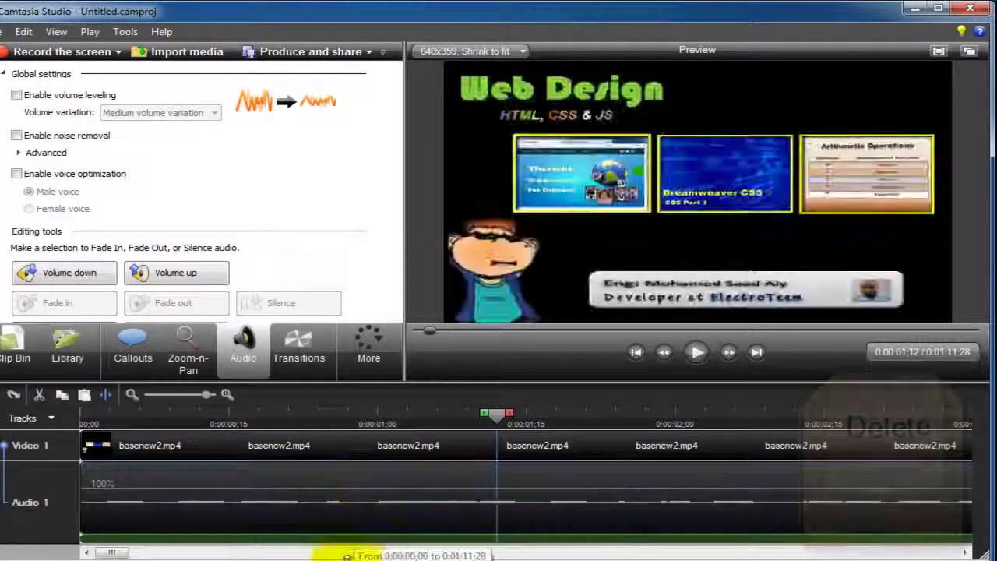
Step: Select the silent stretch from 0:00:29;07 to 0:01:08;18 and delete it from the timeline
left_click_drag(207, 395, 165, 405)
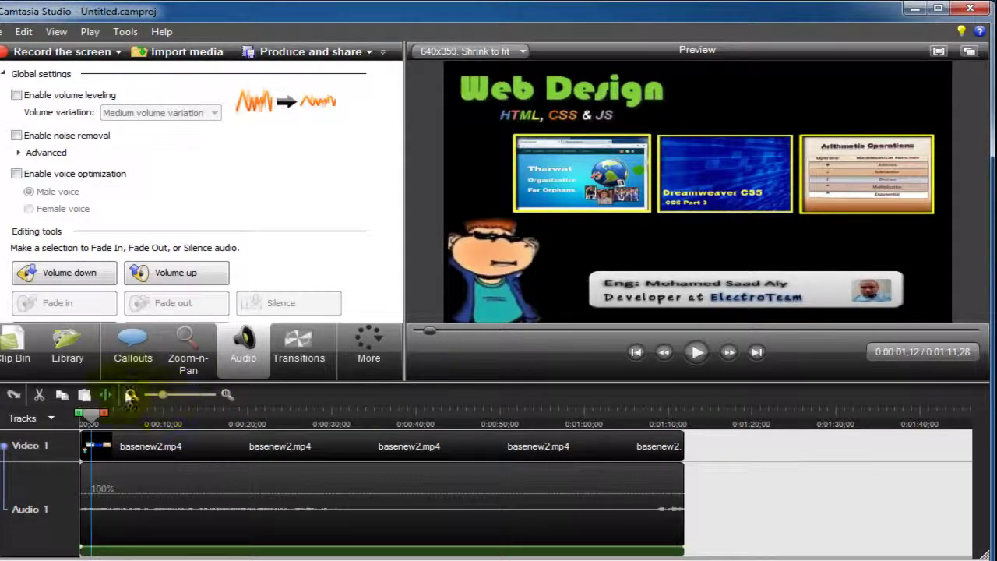
left_click_drag(305, 421, 325, 423)
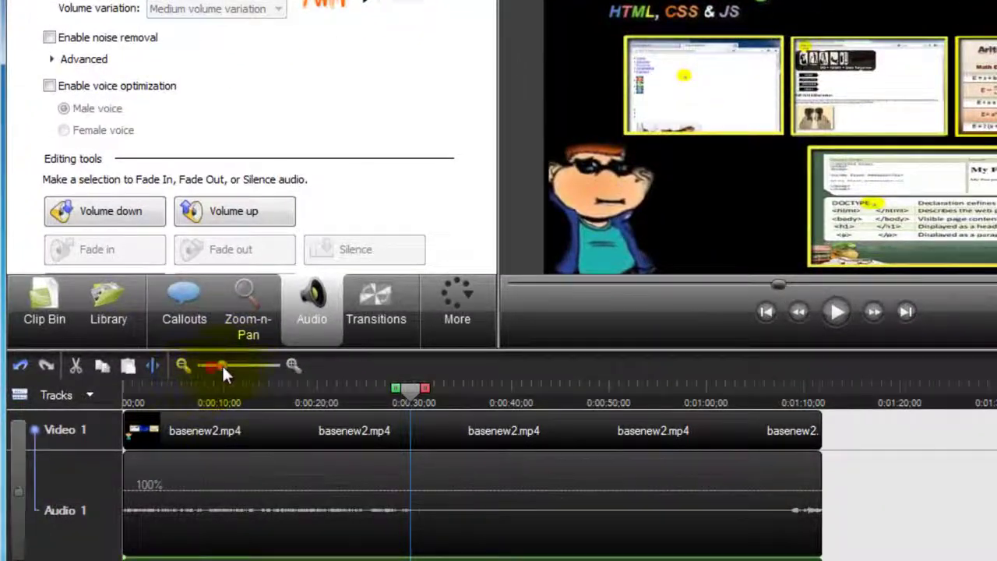
left_click_drag(222, 364, 260, 366)
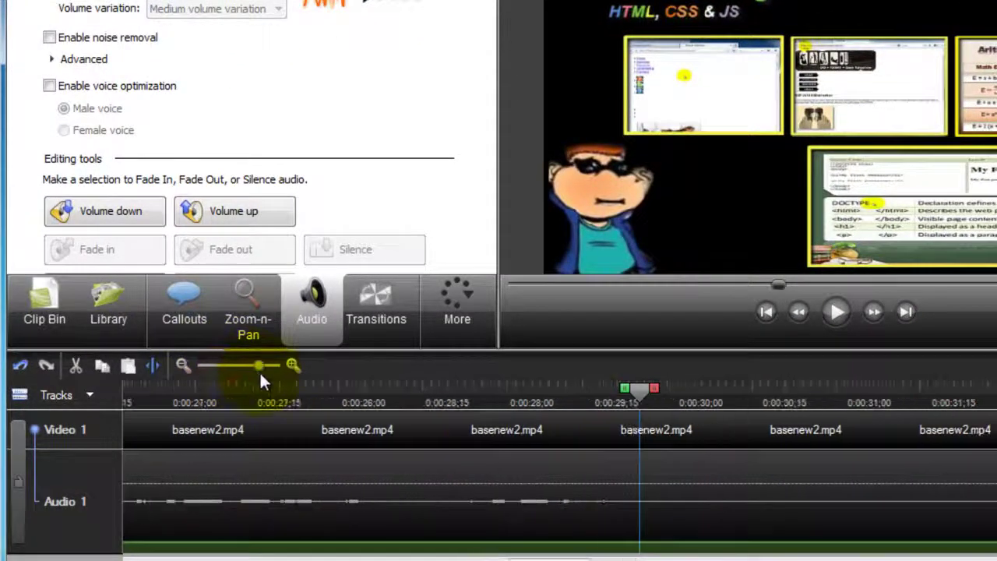
left_click_drag(640, 388, 576, 405)
left_click_drag(261, 365, 199, 366)
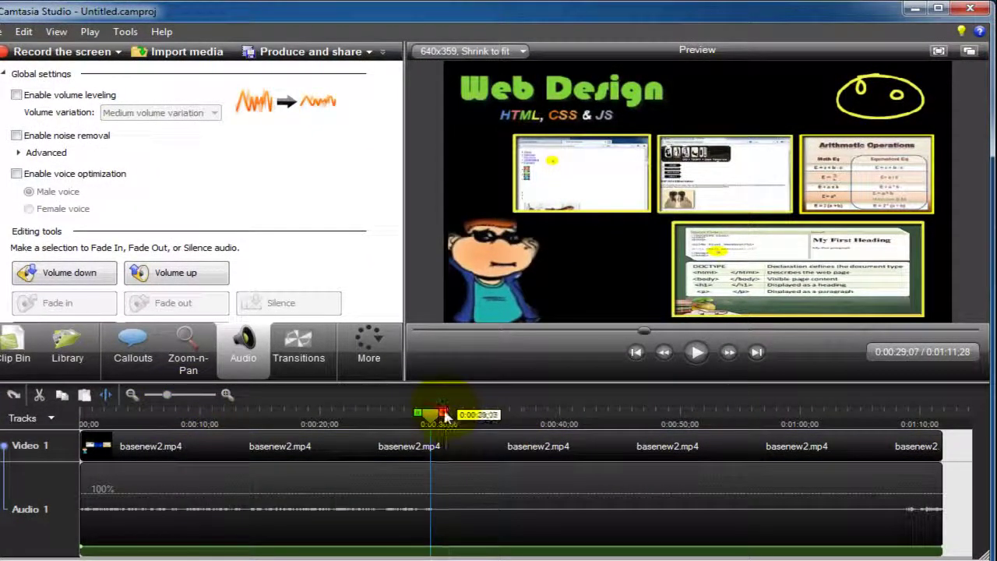
left_click_drag(446, 417, 922, 416)
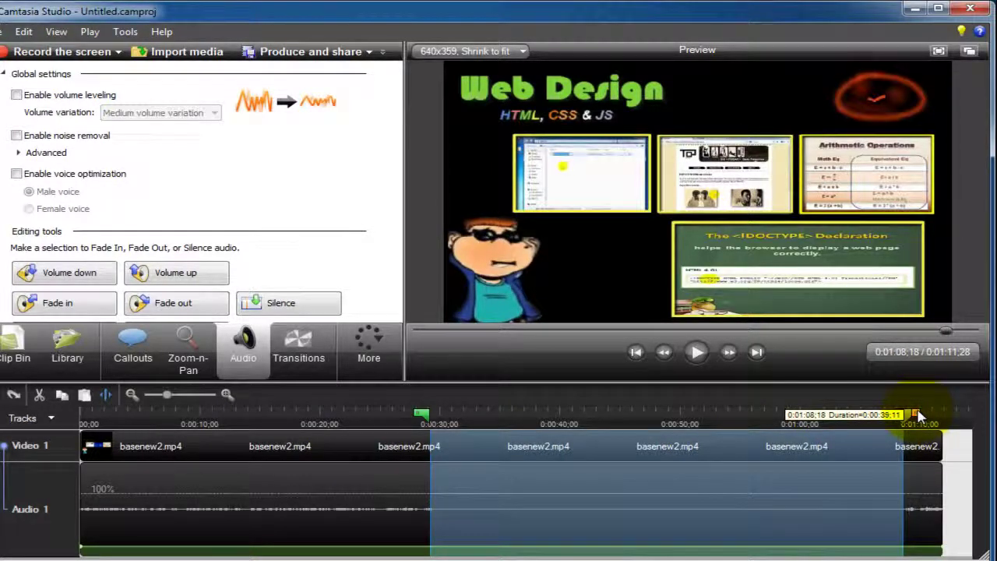
key("Delete")
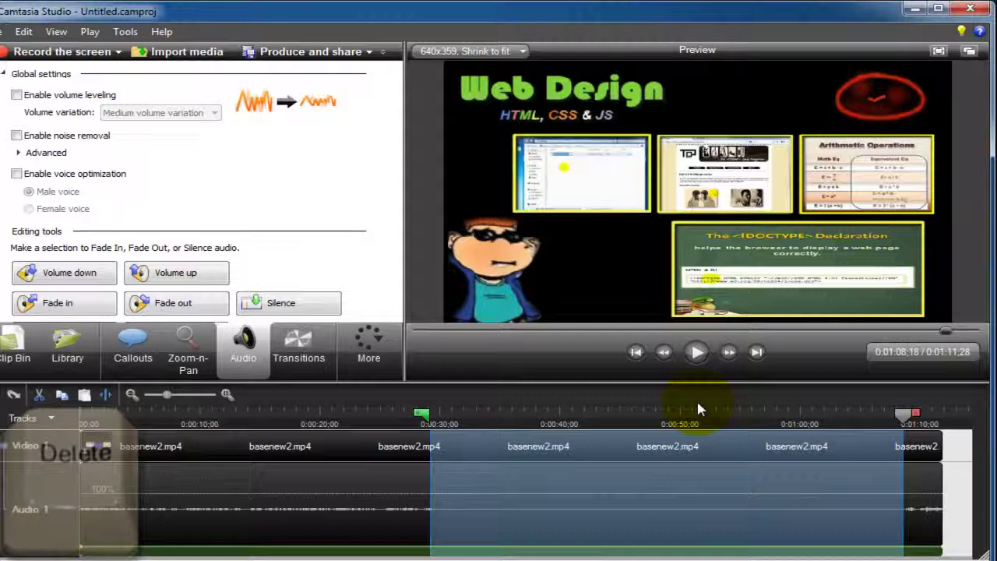
key("Delete")
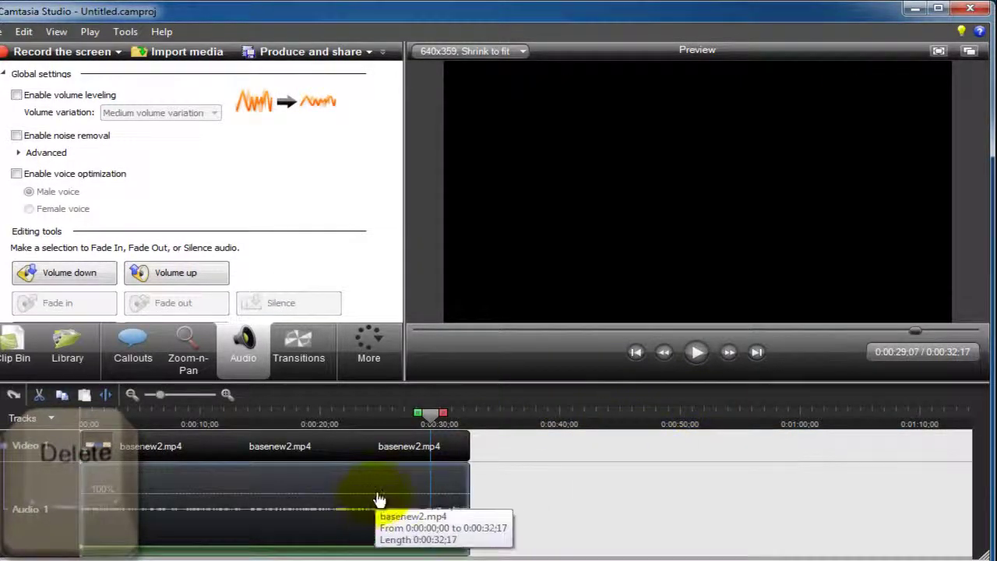
Step: Undo the deletions, the volume reduction and the split, back to the single full-length clip
mouse_move(430, 413)
left_mouse_down()
mouse_move(327, 423)
mouse_move(440, 423)
mouse_move(312, 423)
mouse_move(433, 428)
left_mouse_up()
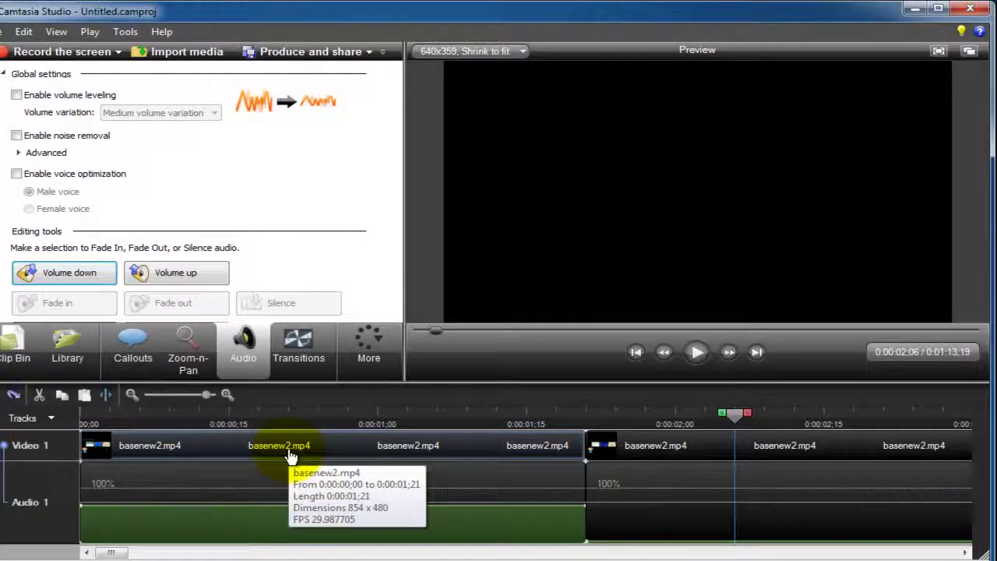
key("ctrl+z")
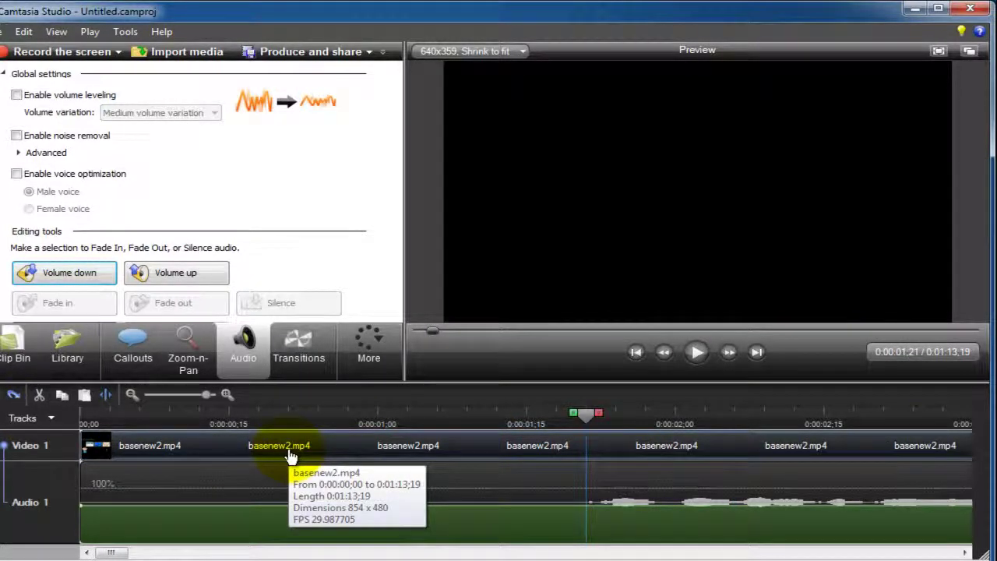
Step: Delete the silent opening of the clip up to 0:00:01;21, where the speech begins
left_click_drag(207, 394, 171, 395)
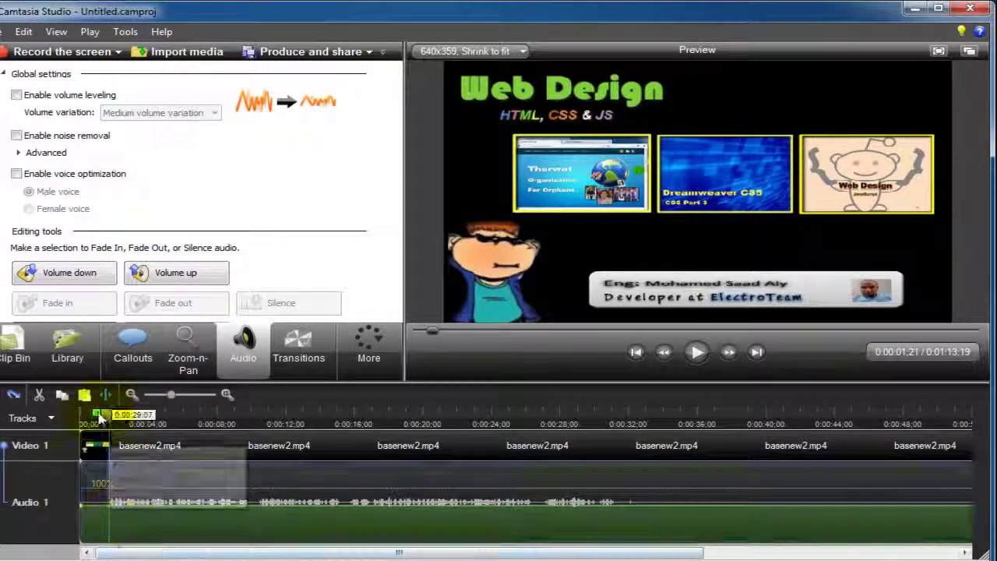
left_click_drag(99, 419, 504, 425)
key("Delete")
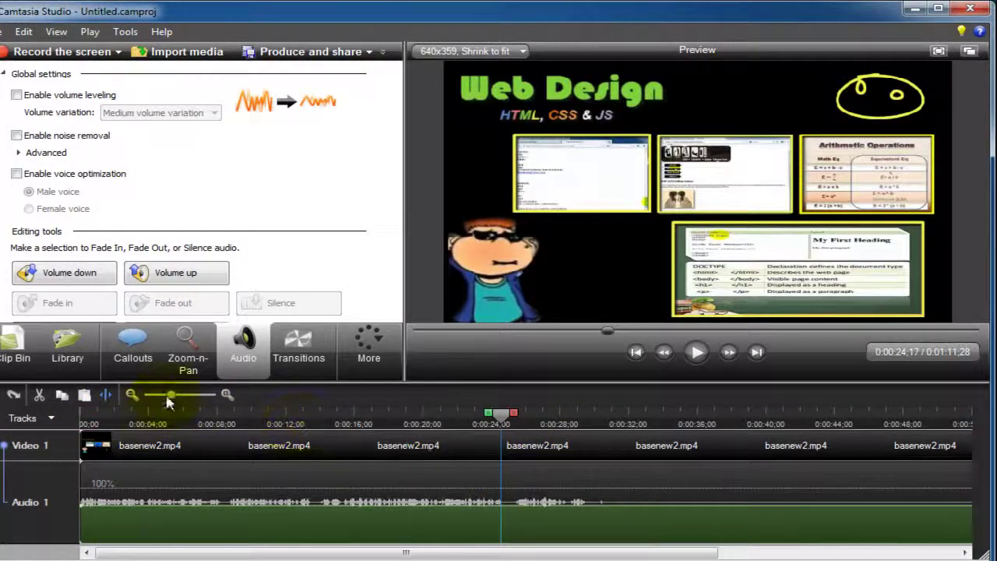
Step: Cut the short silent gap in the speech that starts at 0:00:24;17 and move the playhead to 0:00:25;07
left_click_drag(171, 395, 198, 394)
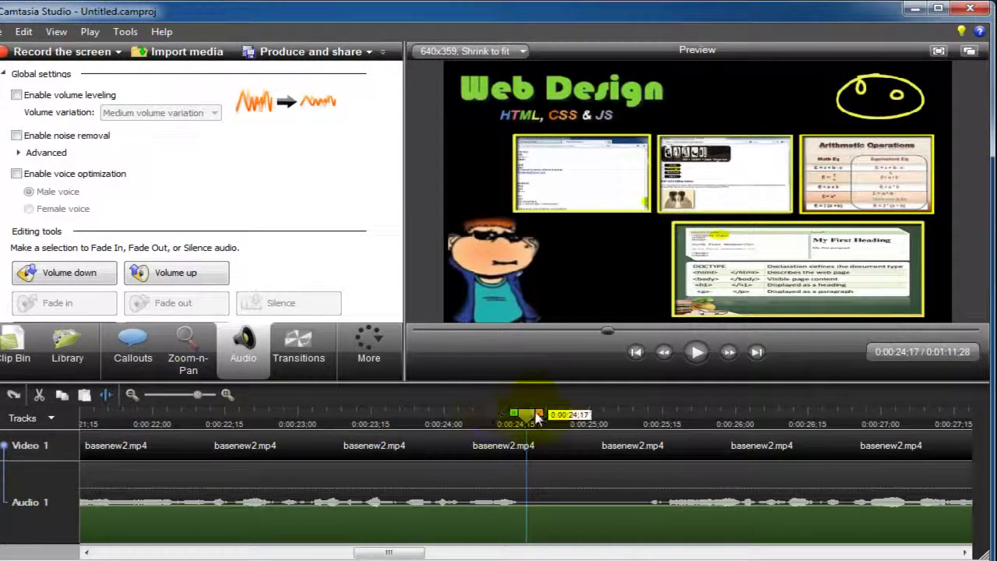
left_click_drag(544, 421, 663, 439)
key("ctrl+x")
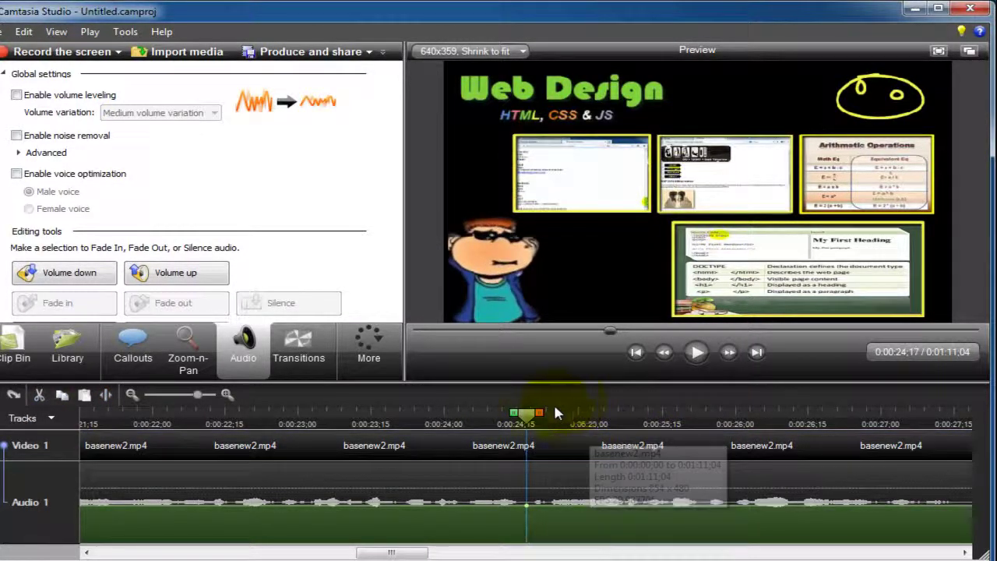
left_click_drag(532, 417, 623, 417)
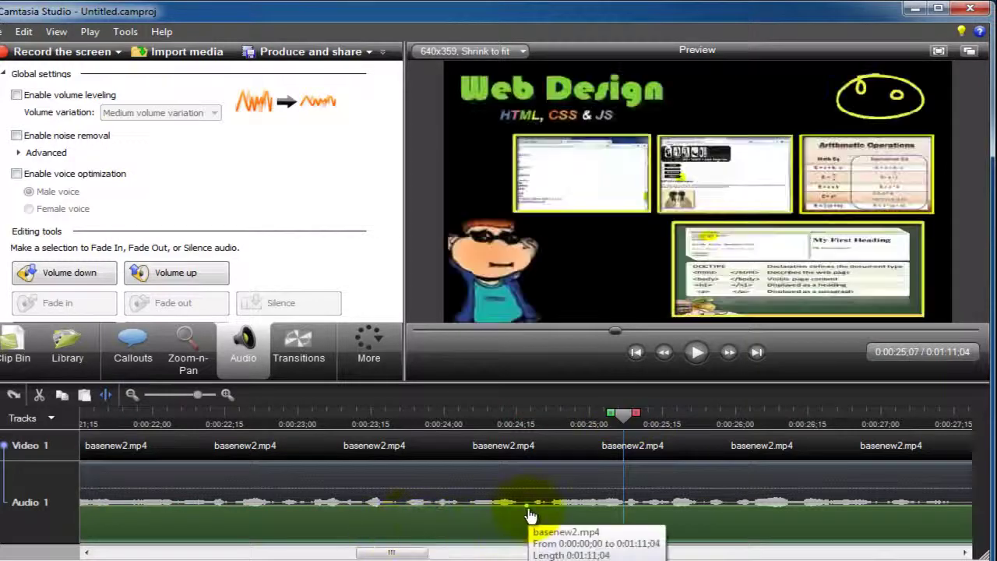
Step: Select the silent gap from 0:00:28;20 to 0:00:29;14 and cut it from the clip
left_click_drag(397, 553, 462, 552)
left_click(336, 413)
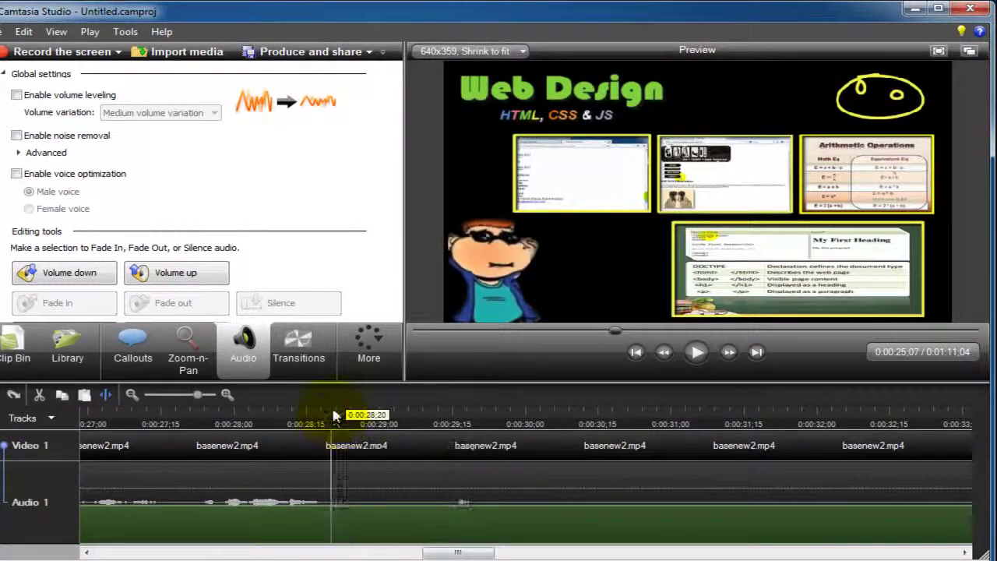
left_click_drag(348, 414, 450, 414)
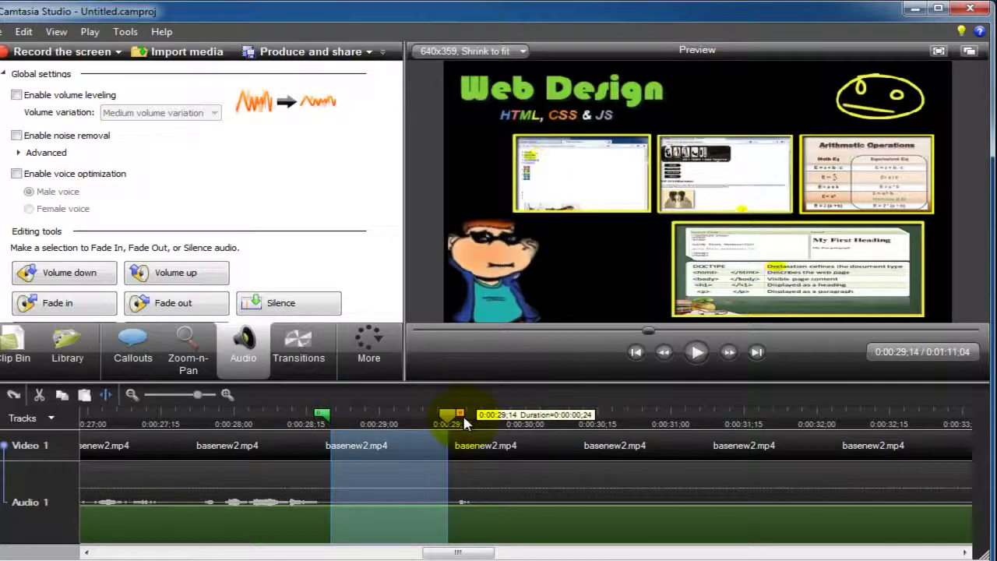
Step: Select the long silent stretch from about 0:00:28;25 to 0:01:07;02 and cut it from the clip
left_click(350, 414)
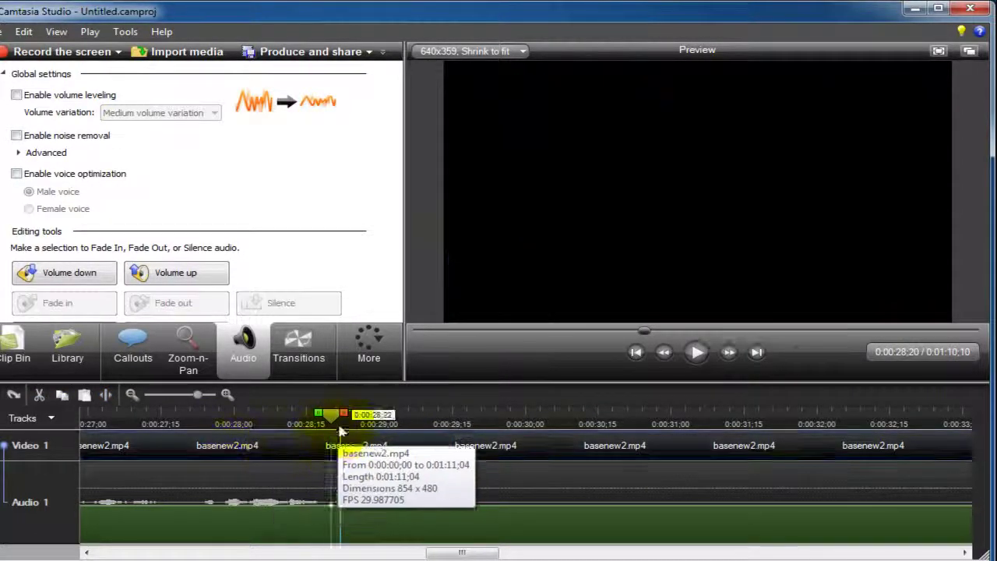
left_click_drag(360, 423, 767, 414)
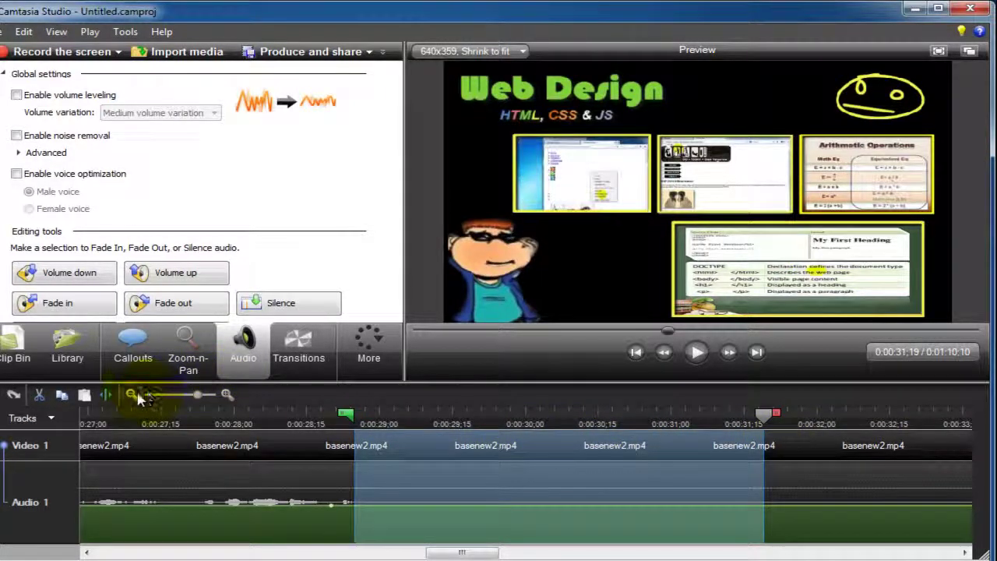
left_click(137, 396)
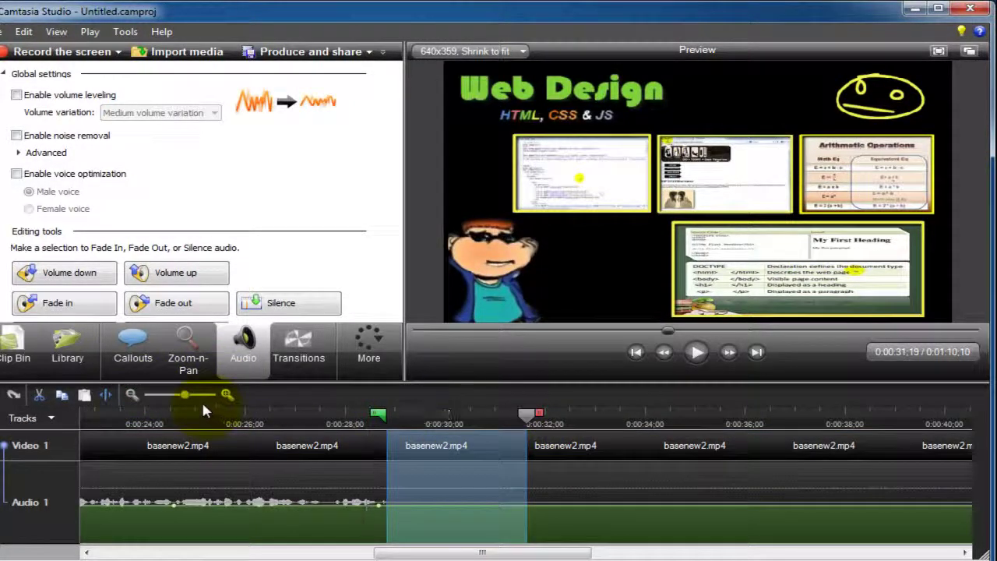
left_click(129, 398)
left_click(129, 396)
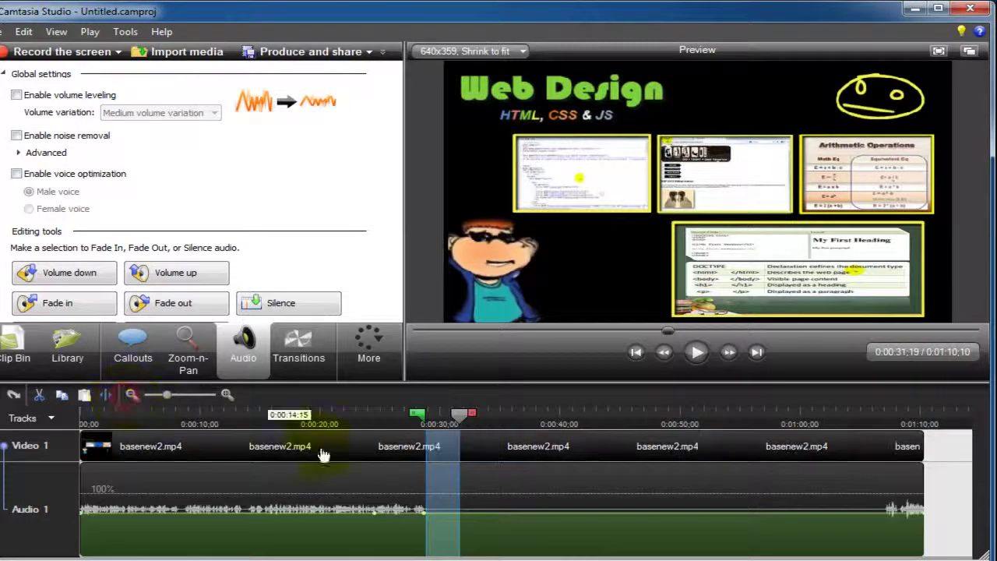
left_click_drag(723, 415, 888, 418)
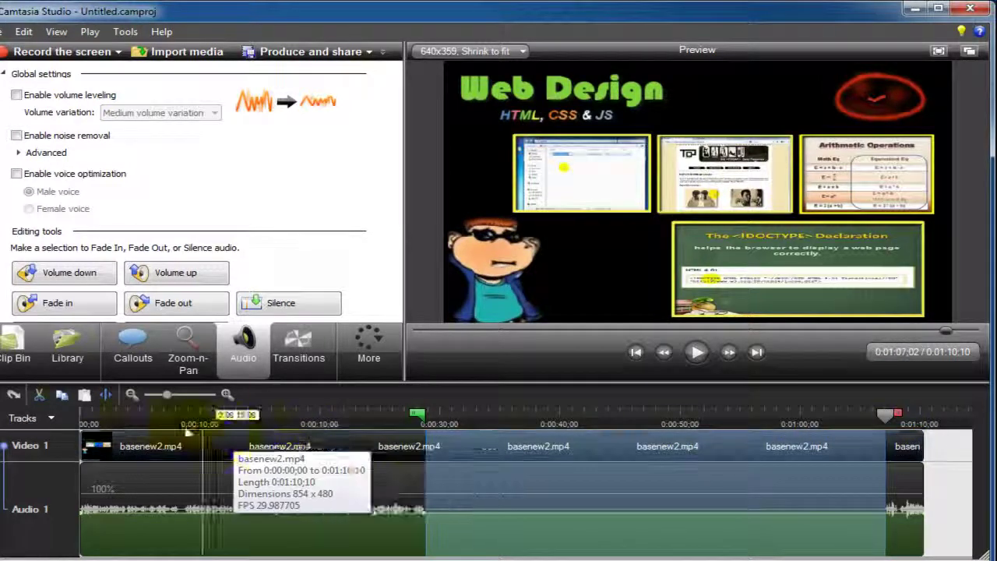
left_click(38, 395)
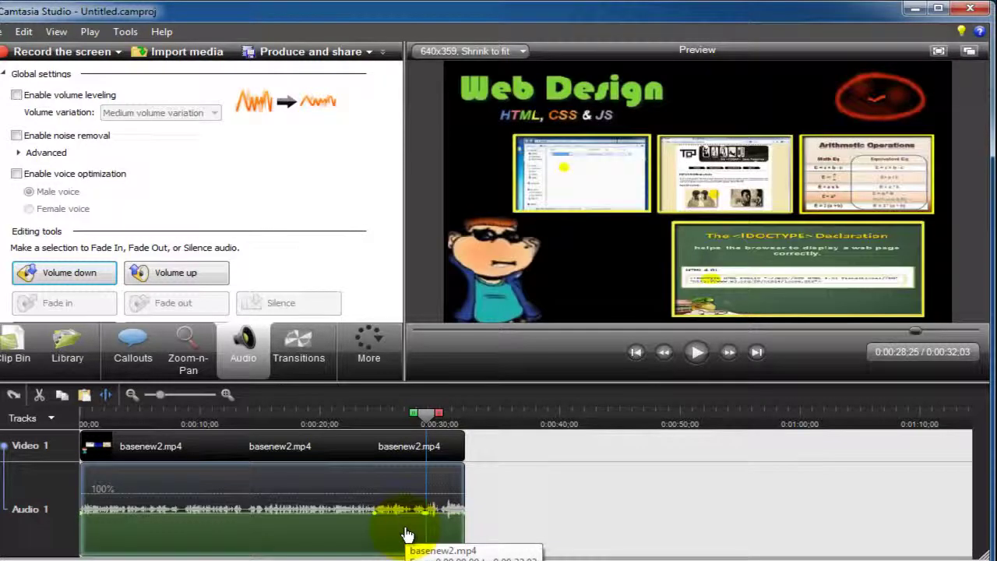
Step: Undo the last cut, clear the time selection and place the playhead at 0:00:16;23
key("ctrl+z")
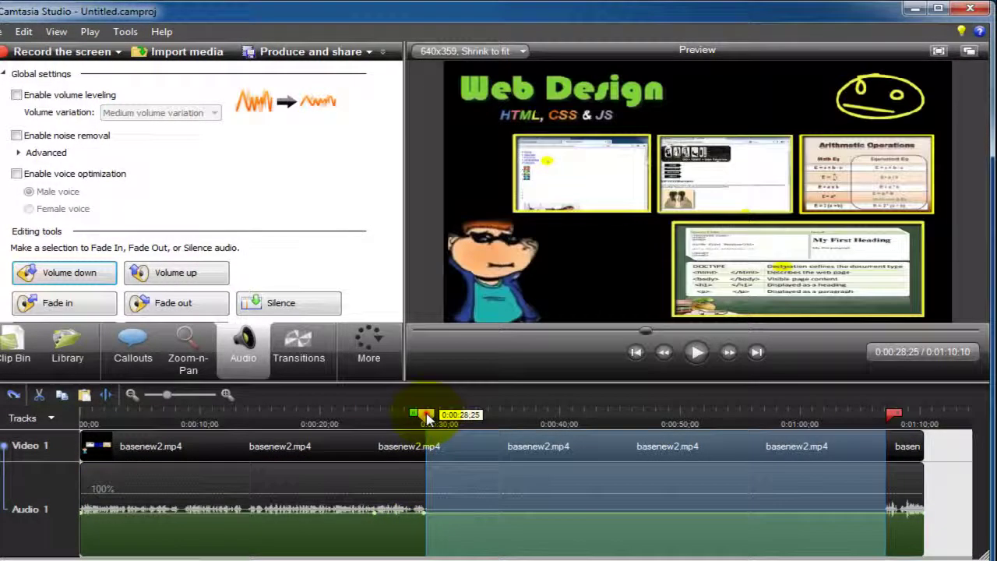
left_click_drag(427, 417, 370, 420)
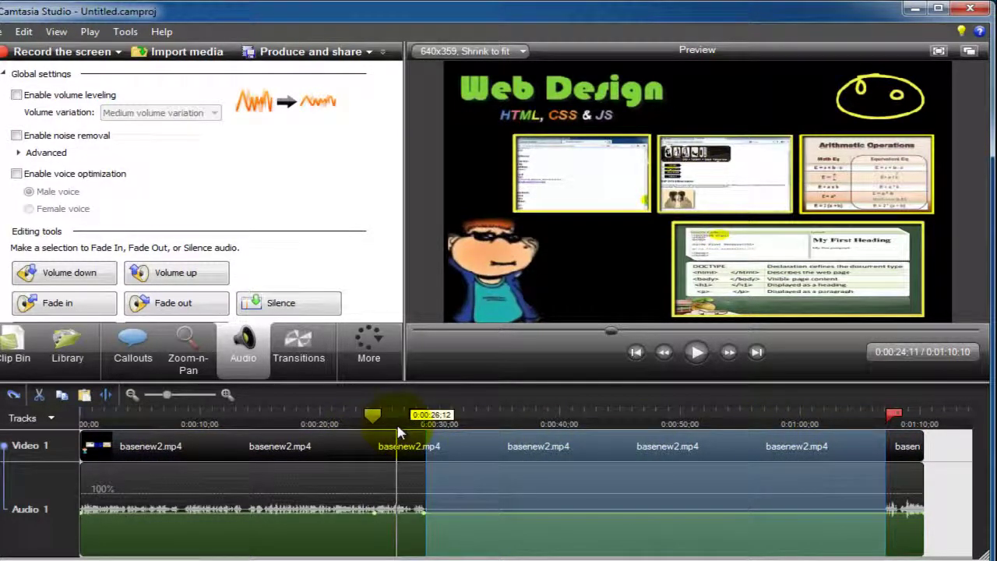
mouse_move(550, 415)
left_mouse_down()
mouse_move(418, 416)
mouse_move(888, 414)
mouse_move(244, 420)
left_mouse_up()
left_click(281, 416)
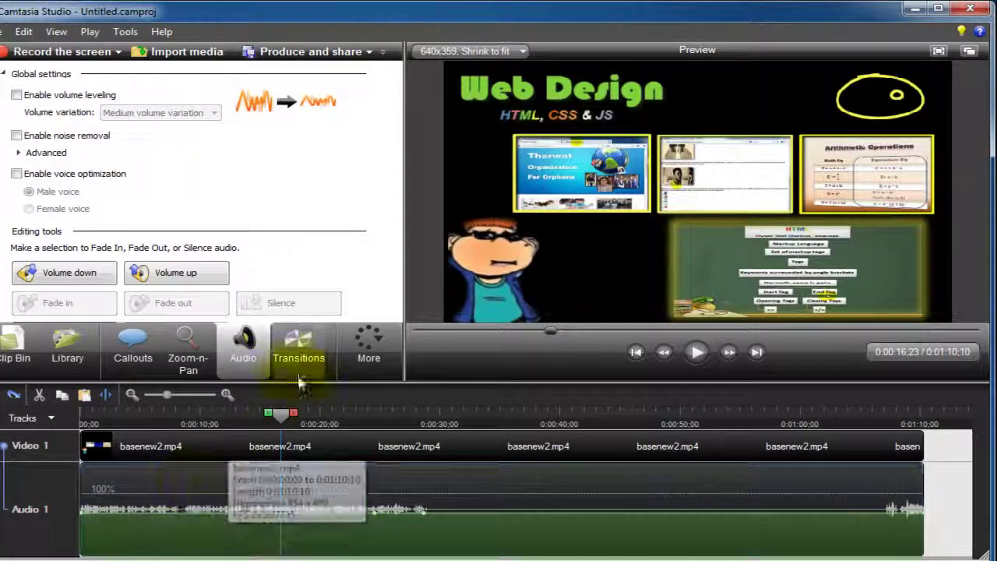
Step: Mark a range from about 0:00:32 to 0:00:37, clear it and place the playhead at 0:00:39;28
left_click_drag(280, 417, 679, 421)
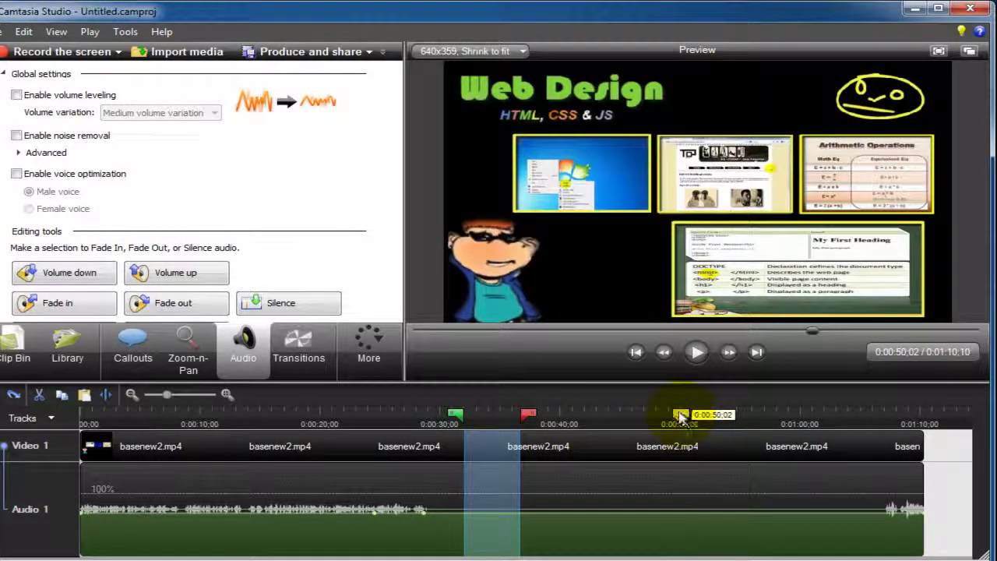
left_click(680, 418)
left_click(550, 419)
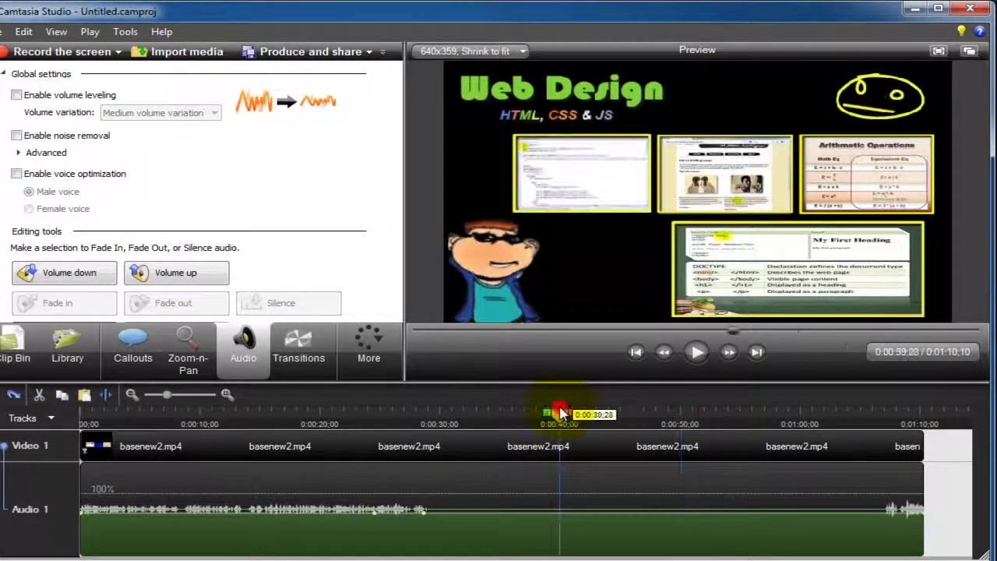
Step: Select the whole basenew2.mp4 clip and place the playhead at 0:00:20;29
left_click(495, 550)
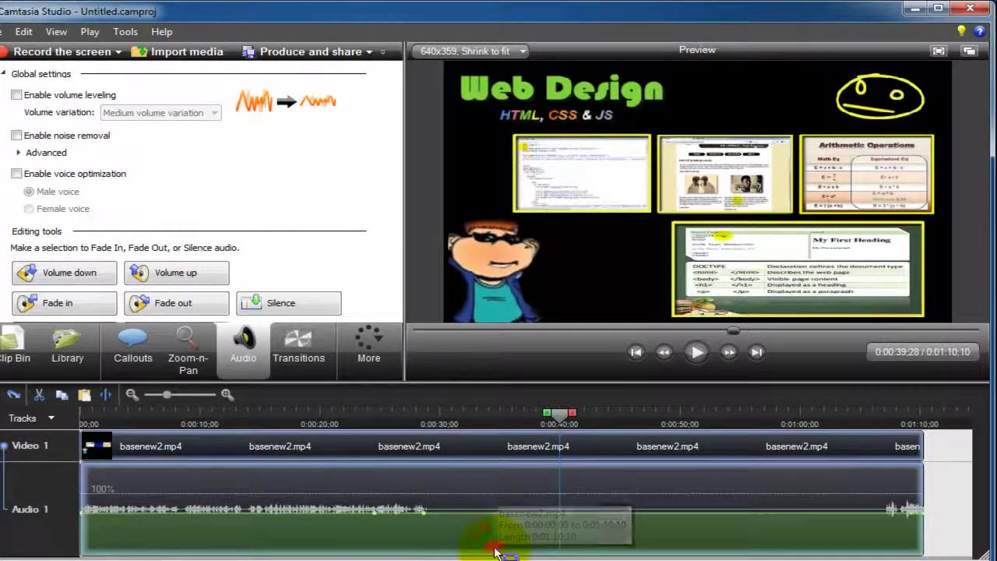
left_click(330, 427)
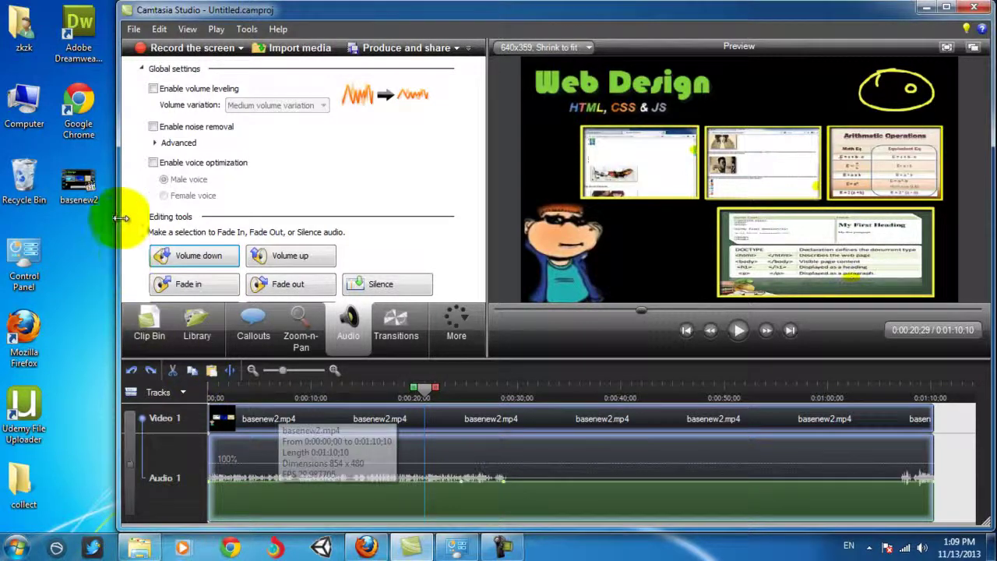
Step: Save the project on the Desktop as movie1 in the Camtasia Studio Project format
left_click(134, 29)
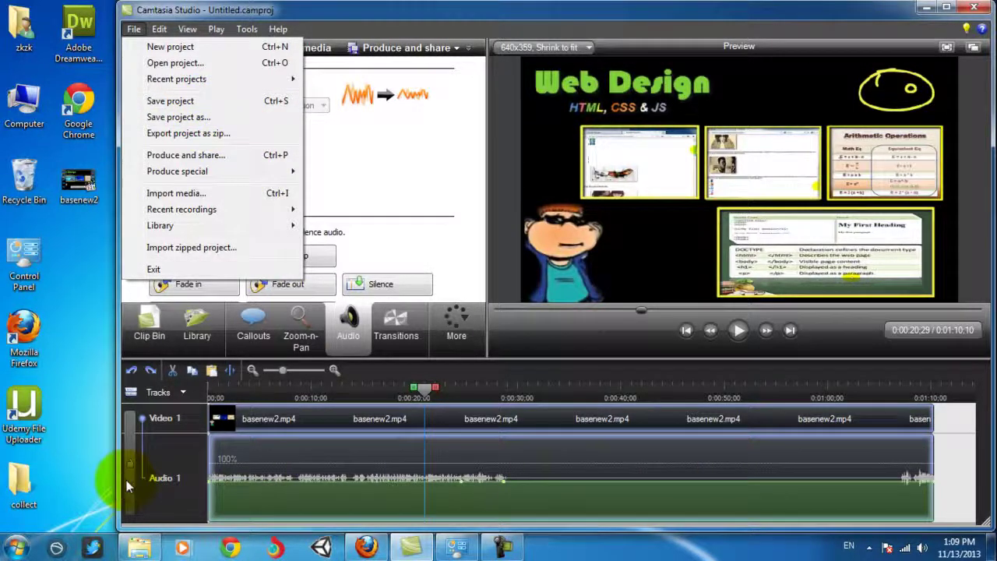
left_click(176, 117)
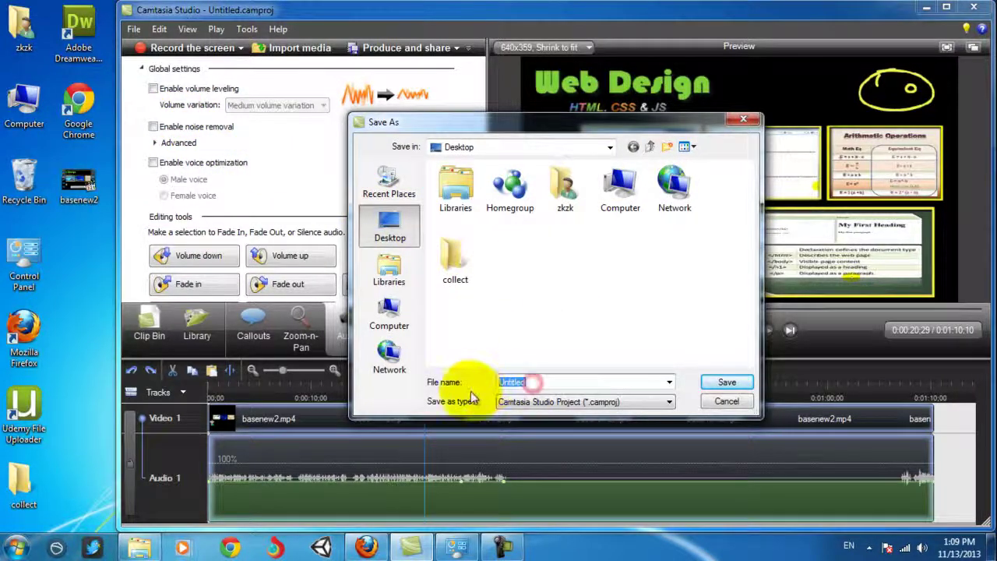
type("website")
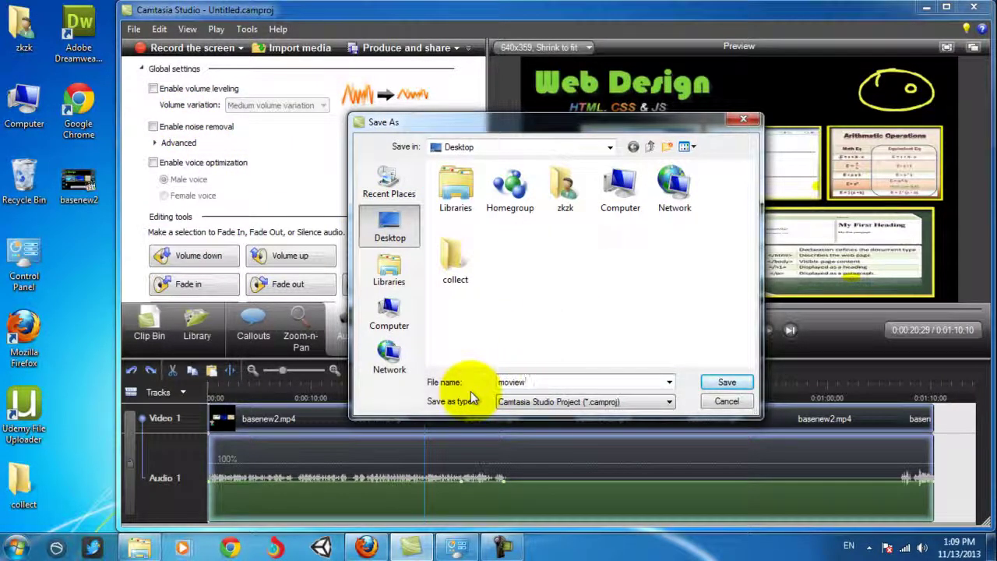
type("1")
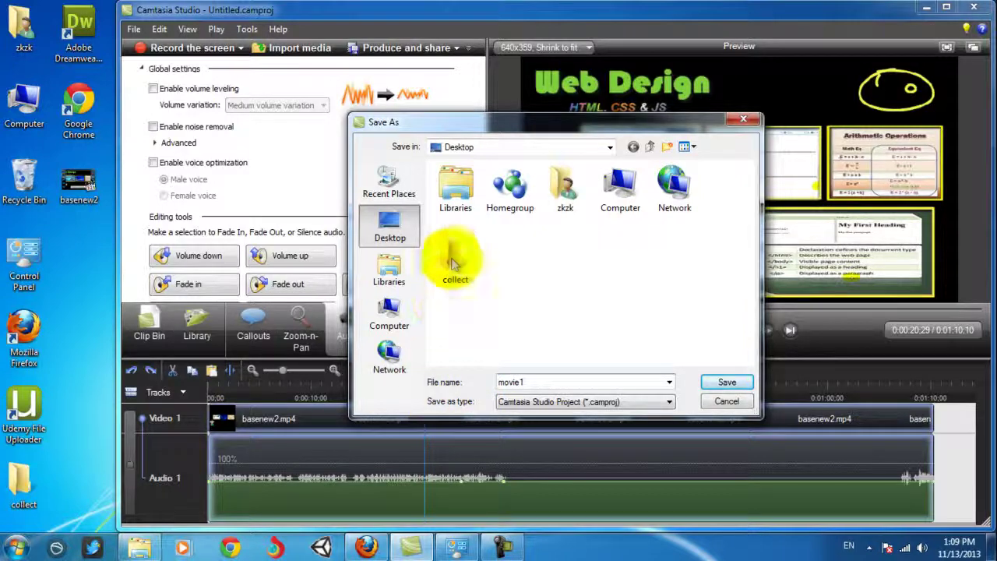
left_click(726, 381)
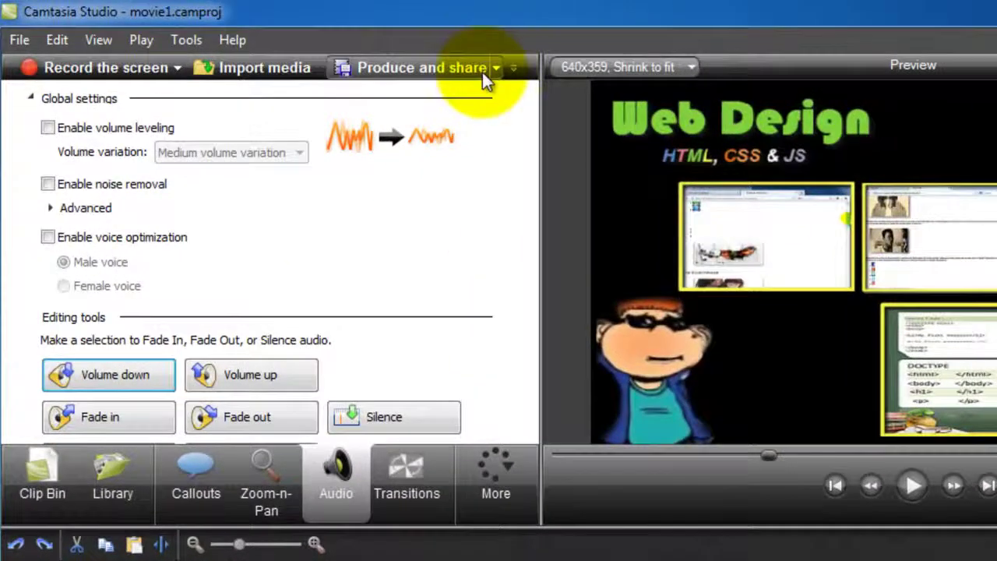
Step: Produce the timeline as an HD MP4 video named movie1 in its own Desktop sub-folder and dismiss the production results
left_click(455, 48)
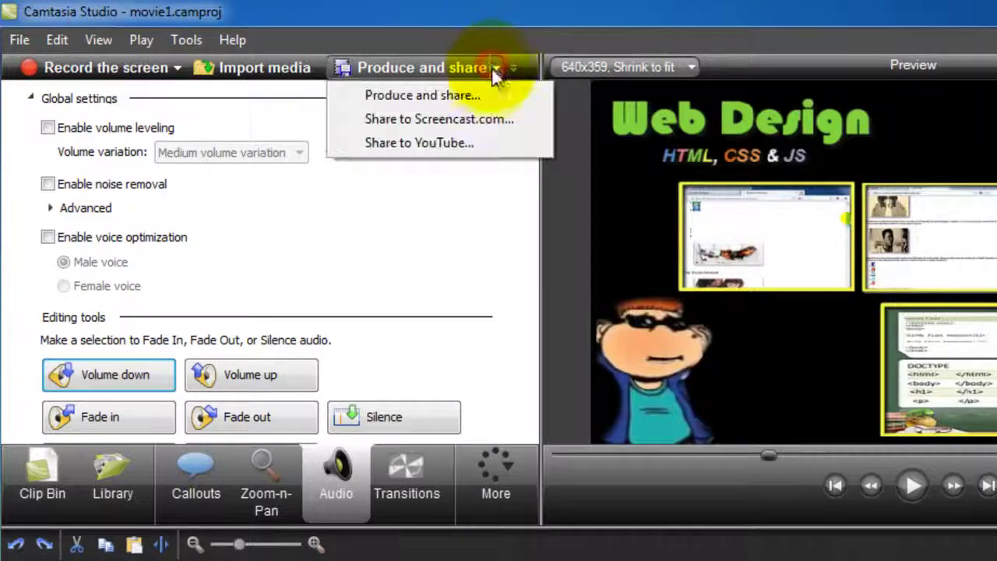
left_click(423, 94)
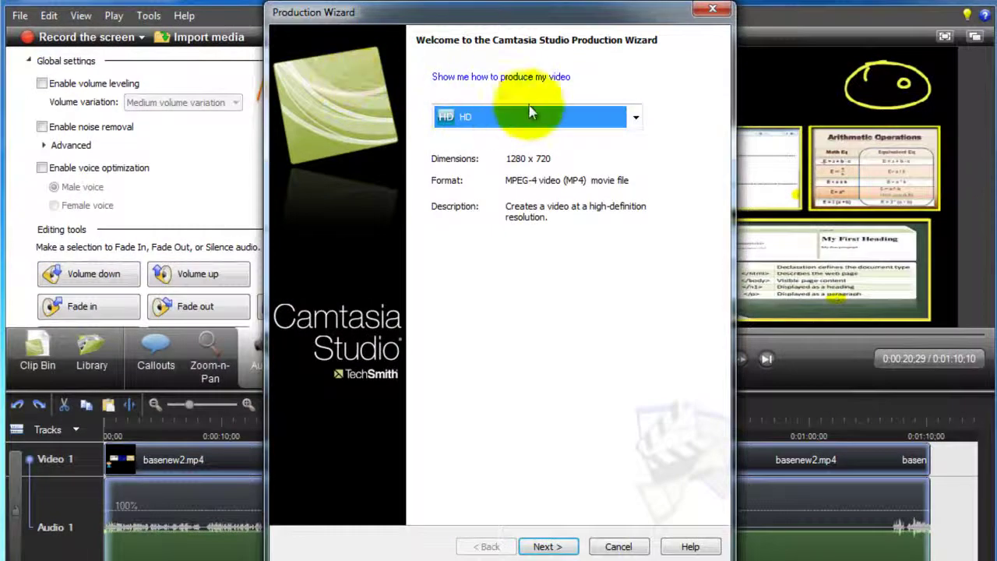
left_click(634, 117)
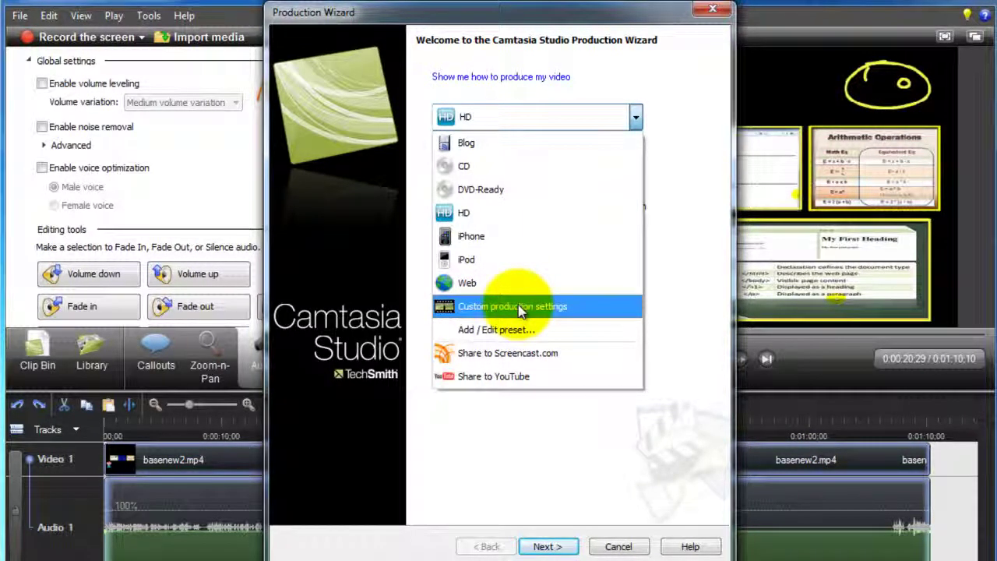
left_click(485, 215)
left_click(547, 545)
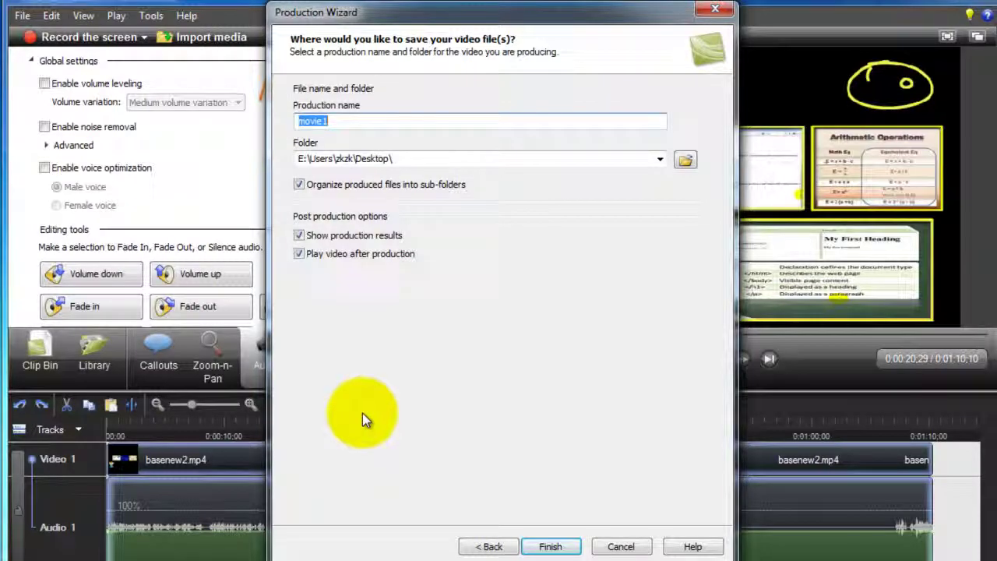
left_click(550, 546)
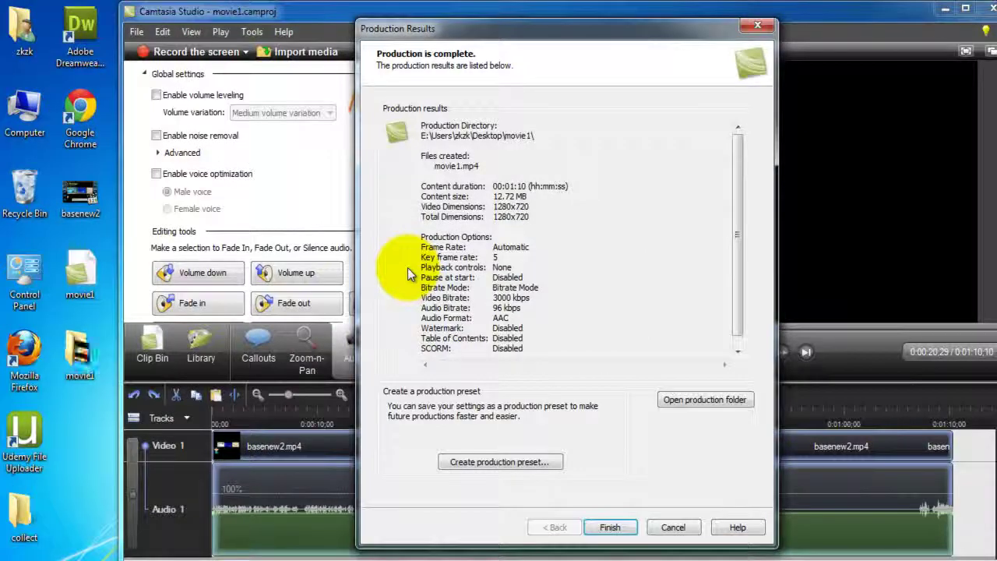
left_click(610, 527)
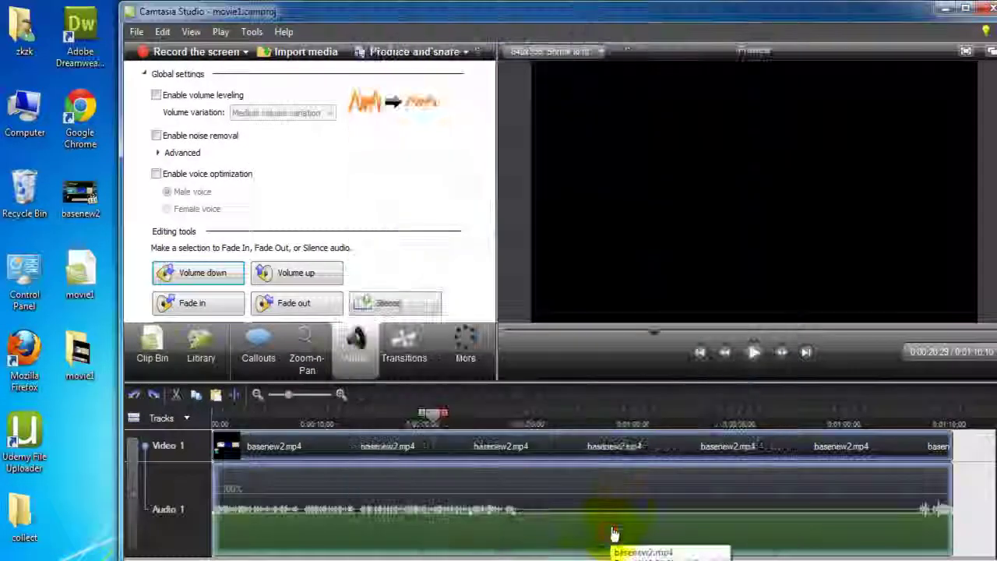
Step: Clear the editor window from the desktop, open the movie1 folder and play the produced movie1 video
left_click(986, 7)
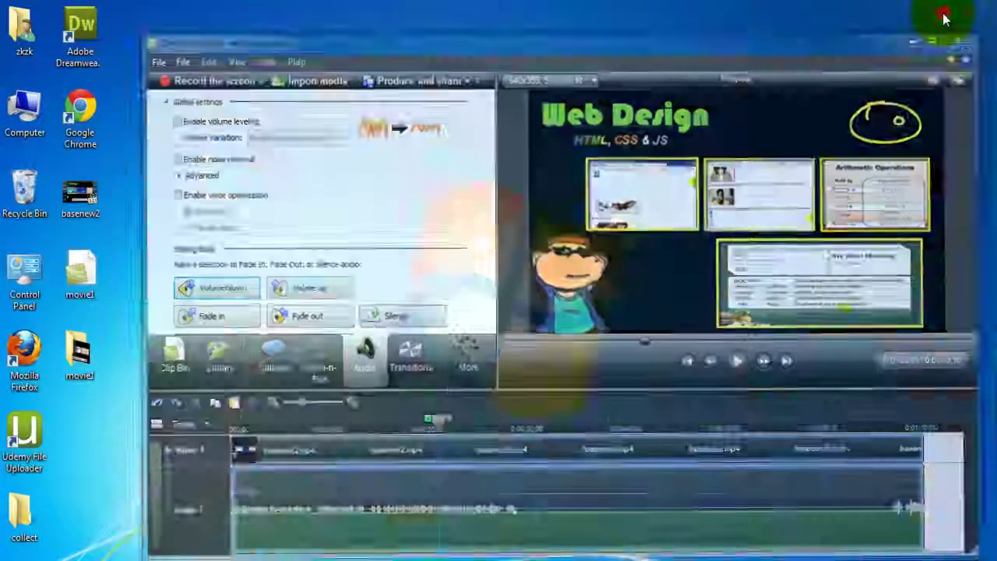
double_click(92, 364)
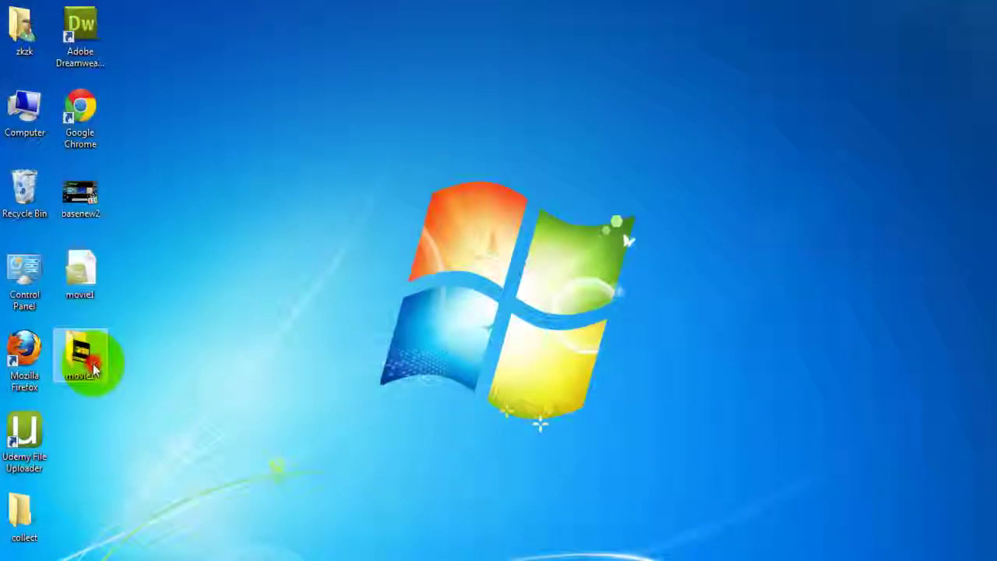
left_click(304, 136)
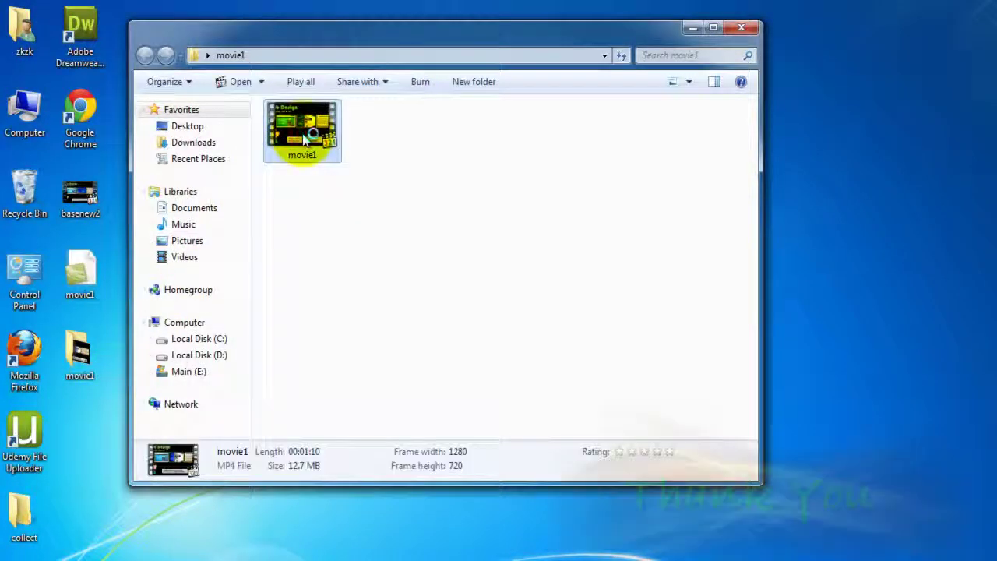
double_click(304, 136)
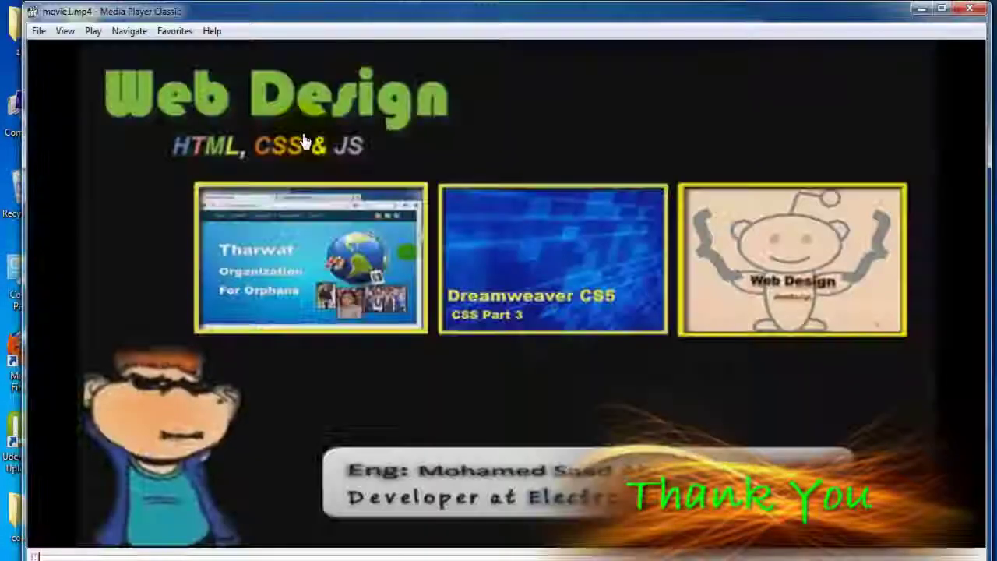